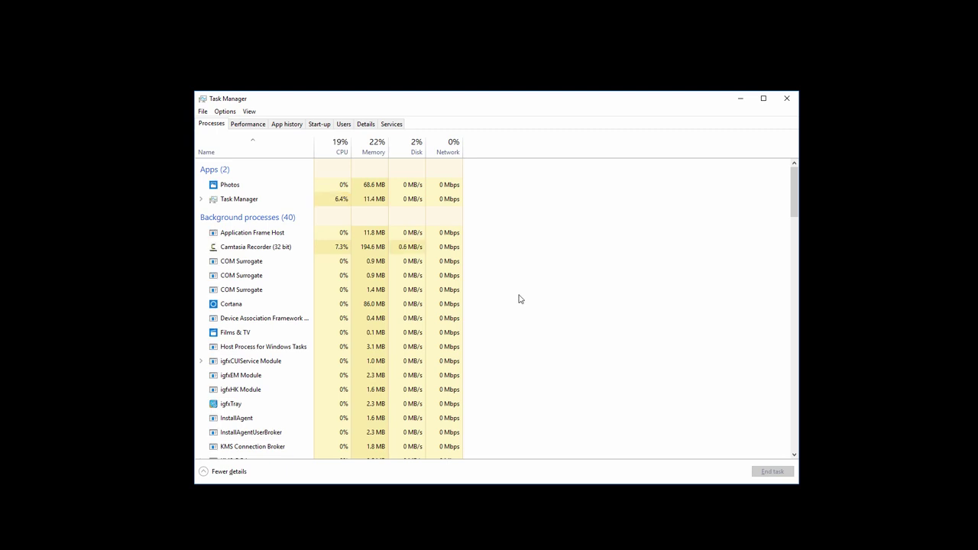
Run regedit as a new task with administrative privileges.
{"action": "left_click", "coordinate": [784, 103]}
{"action": "left_click", "coordinate": [204, 112]}
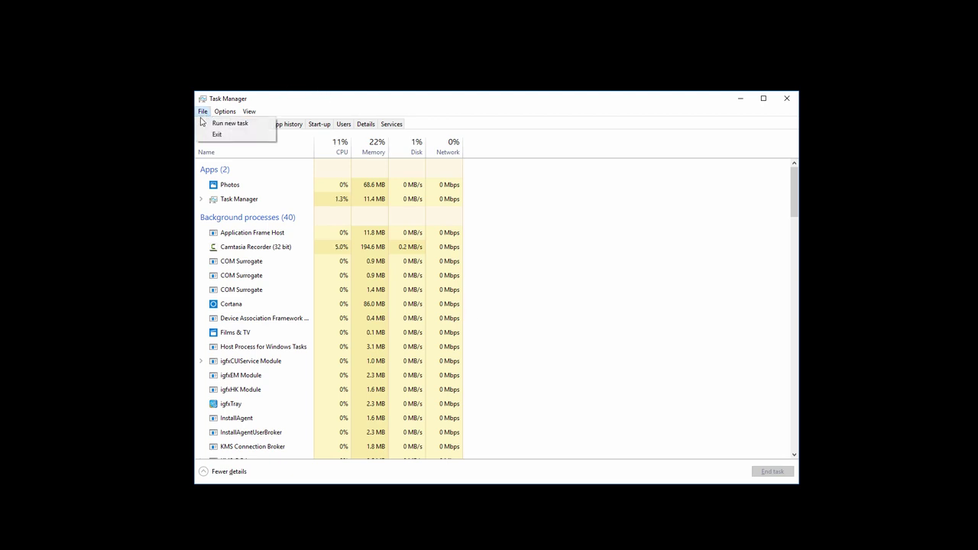
{"action": "left_click", "coordinate": [228, 124]}
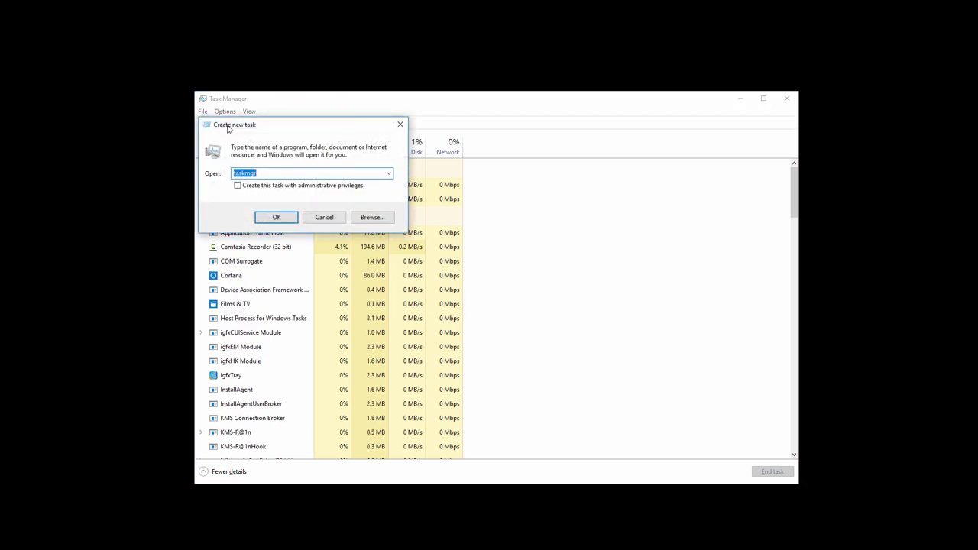
{"action": "left_click_drag", "start_coordinate": [282, 131], "coordinate": [460, 230]}
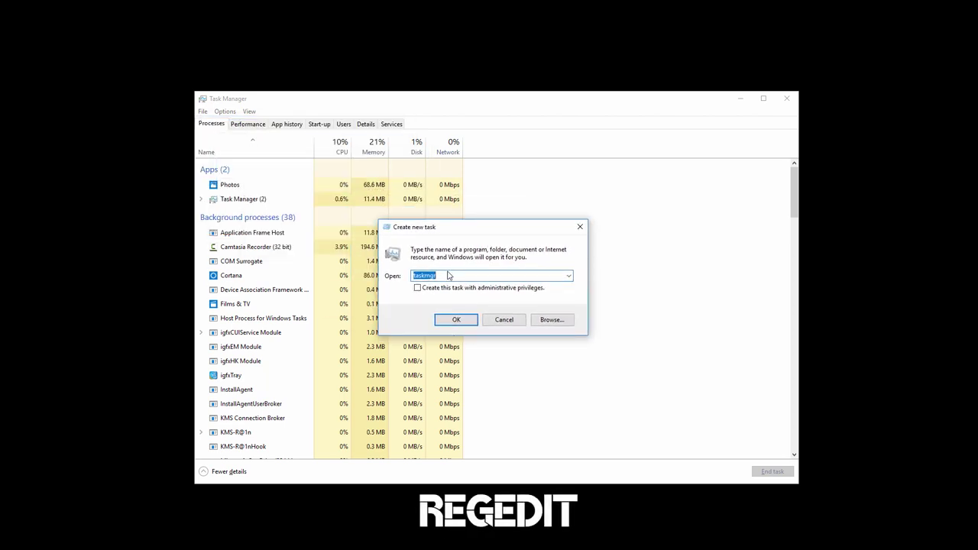
{"action": "key", "text": "BackSpace"}
{"action": "type", "text": "regedit"}
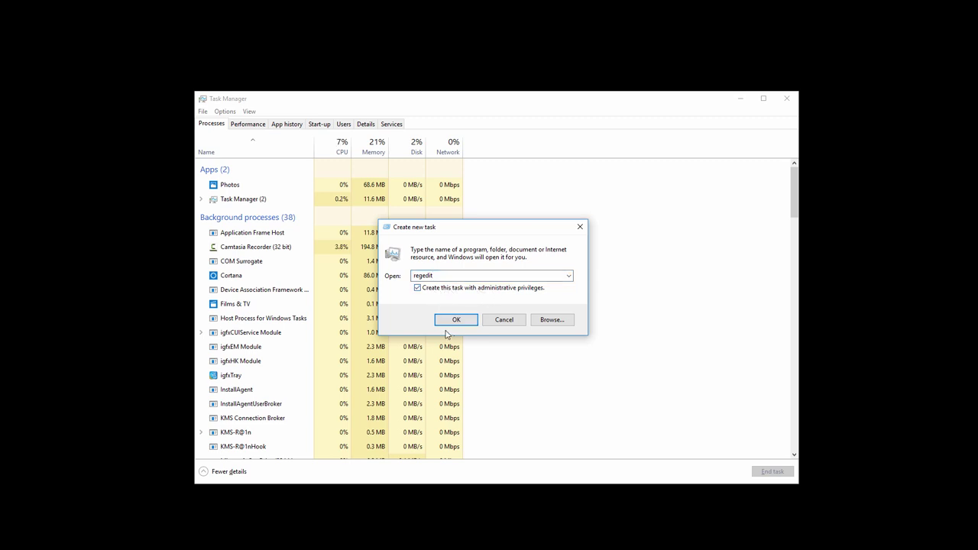
{"action": "left_click", "coordinate": [455, 322]}
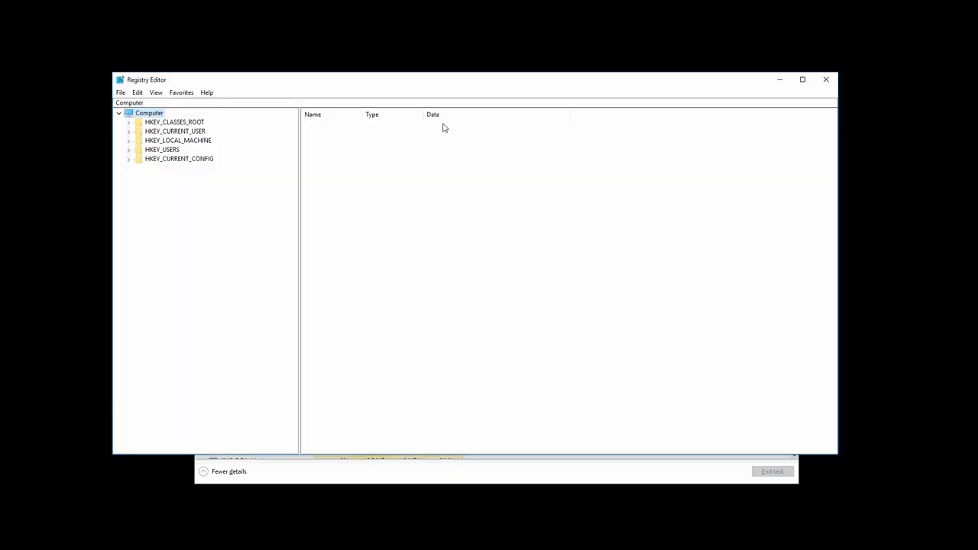
Open the registry key HKEY_LOCAL_MACHINE\SOFTWARE\Microsoft\Windows NT\CurrentVersion\Winlogon.
{"action": "left_click_drag", "start_coordinate": [441, 79], "coordinate": [450, 93]}
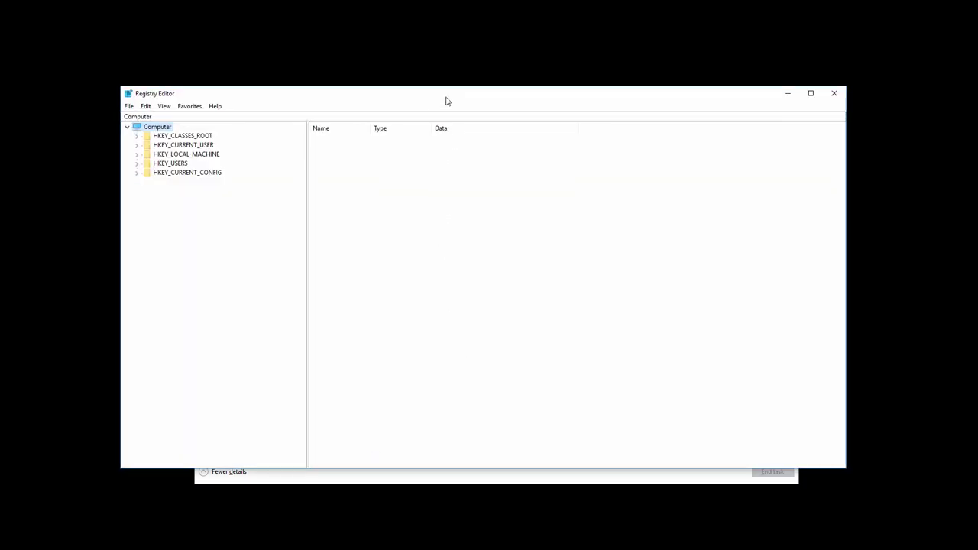
{"action": "left_click", "coordinate": [138, 154]}
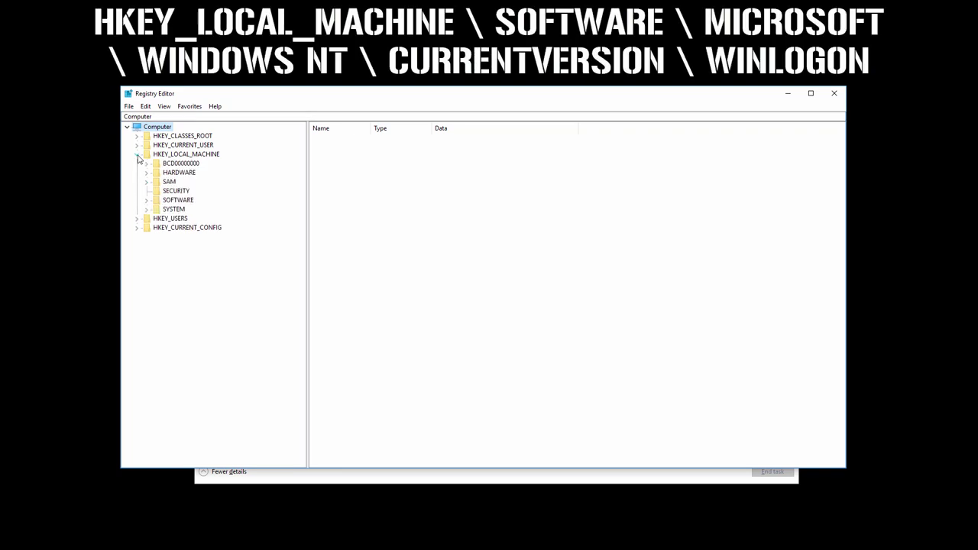
{"action": "left_click", "coordinate": [147, 200]}
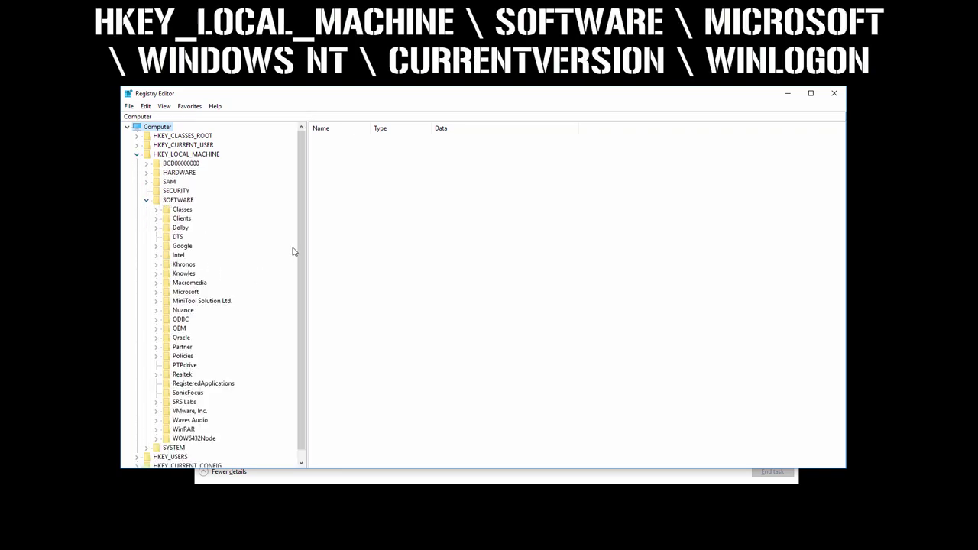
{"action": "scroll", "coordinate": [299, 259], "scroll_direction": "down", "scroll_amount": 1}
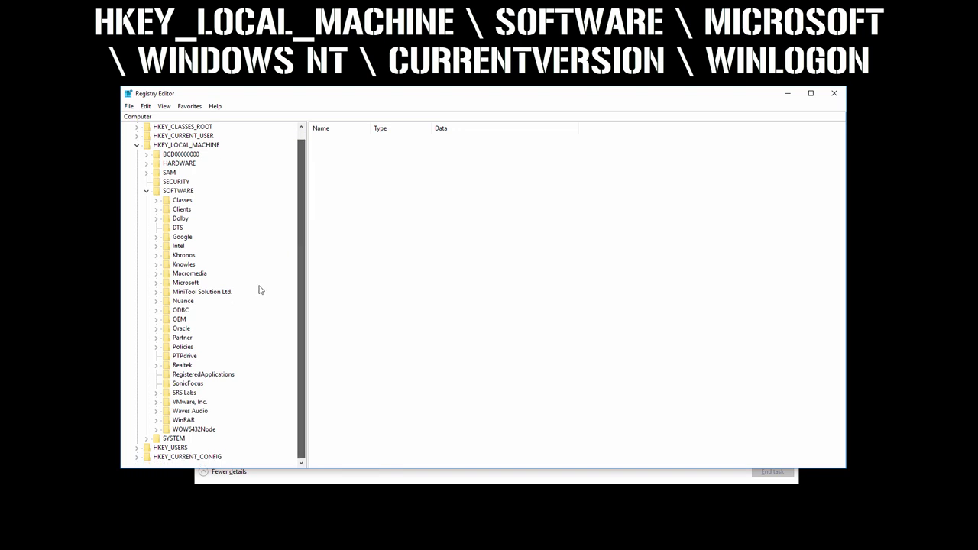
{"action": "left_click", "coordinate": [156, 283]}
{"action": "left_click_drag", "start_coordinate": [301, 191], "coordinate": [301, 427]}
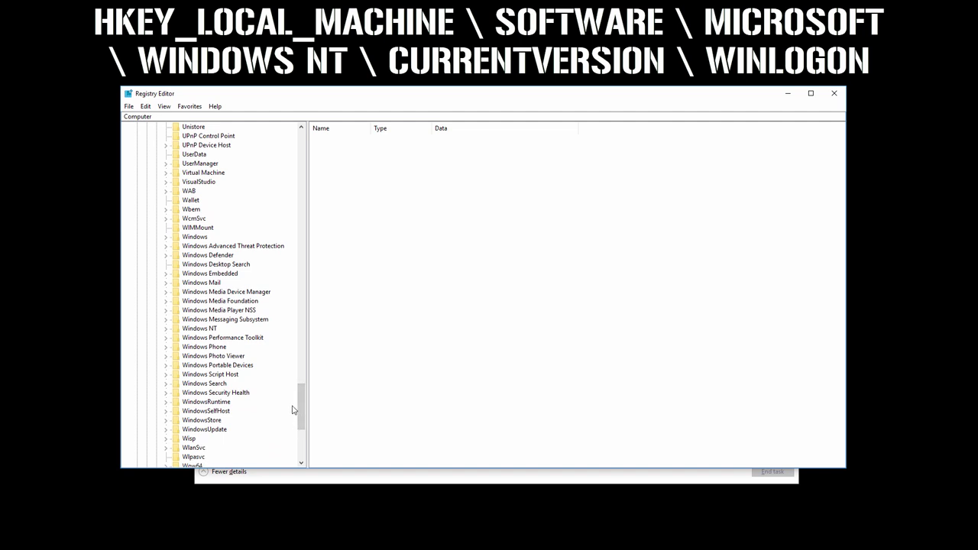
{"action": "left_click", "coordinate": [167, 328]}
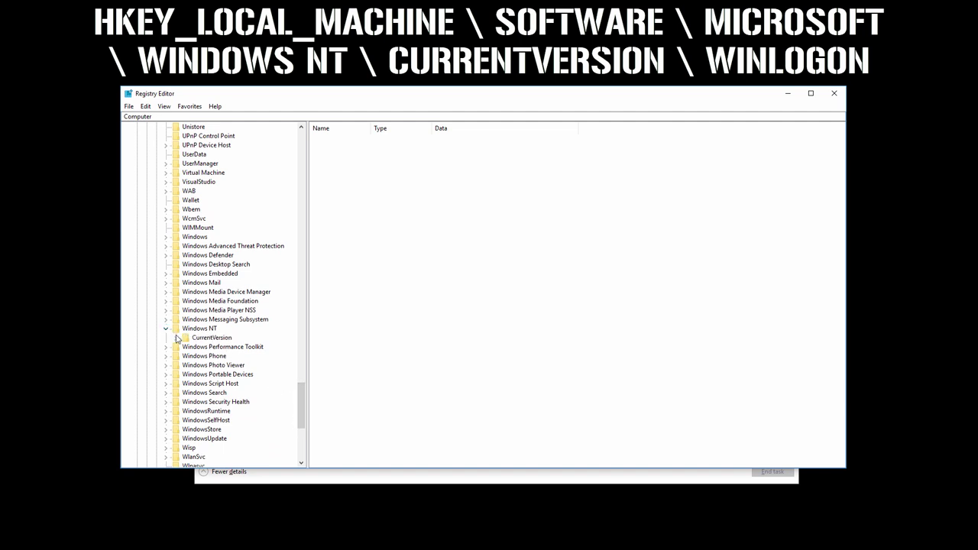
{"action": "left_click", "coordinate": [176, 340]}
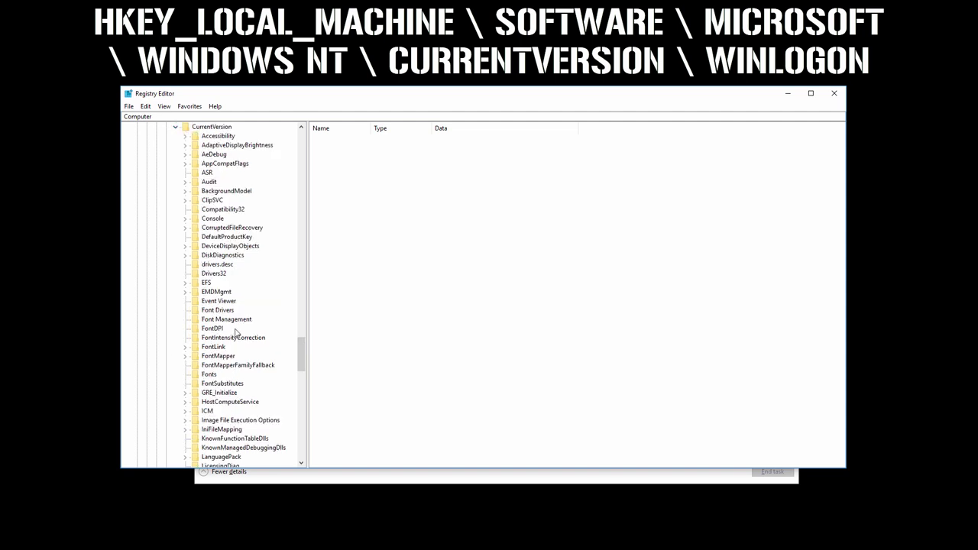
{"action": "left_click_drag", "start_coordinate": [301, 353], "coordinate": [301, 411]}
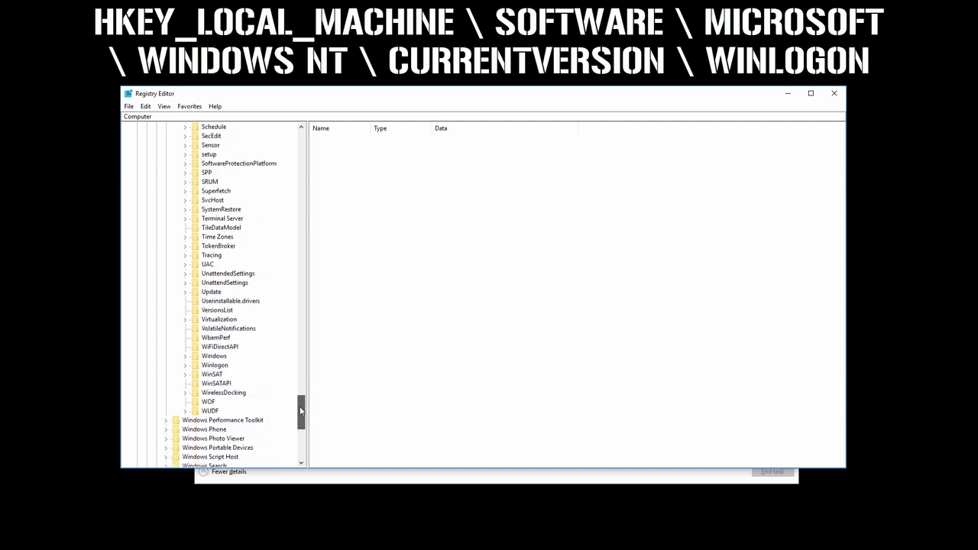
{"action": "left_click", "coordinate": [210, 366]}
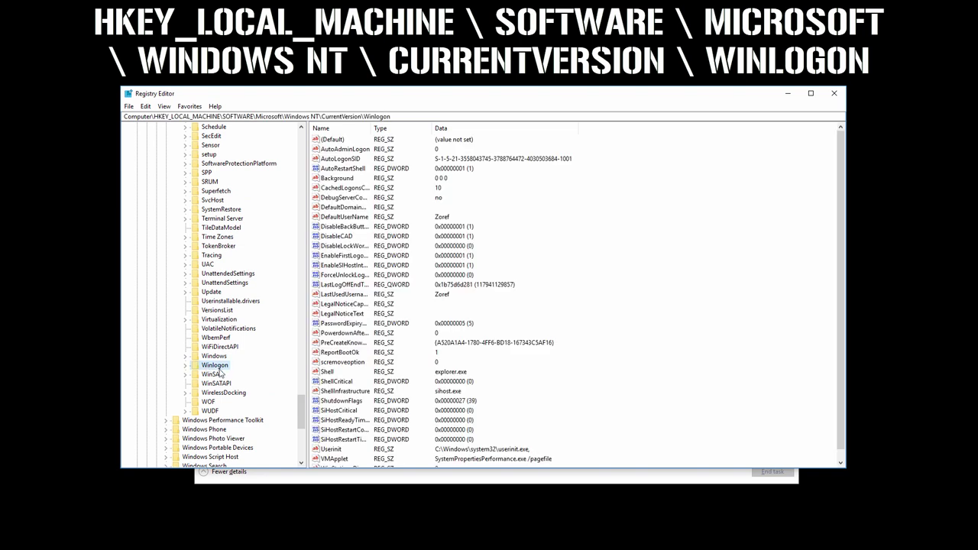
Open the Winlogon key's Shell value, accept explorer.exe as its data, and close Registry Editor.
{"action": "left_click", "coordinate": [331, 372]}
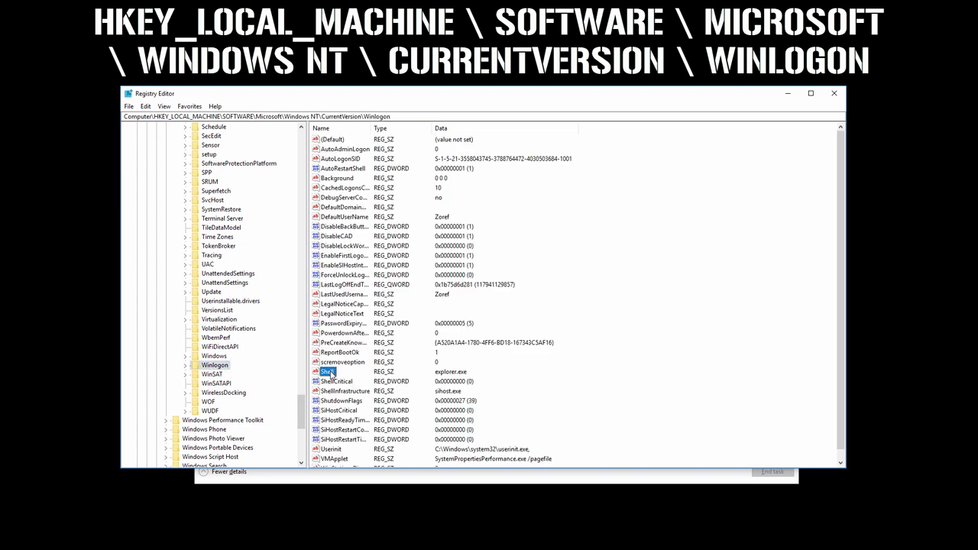
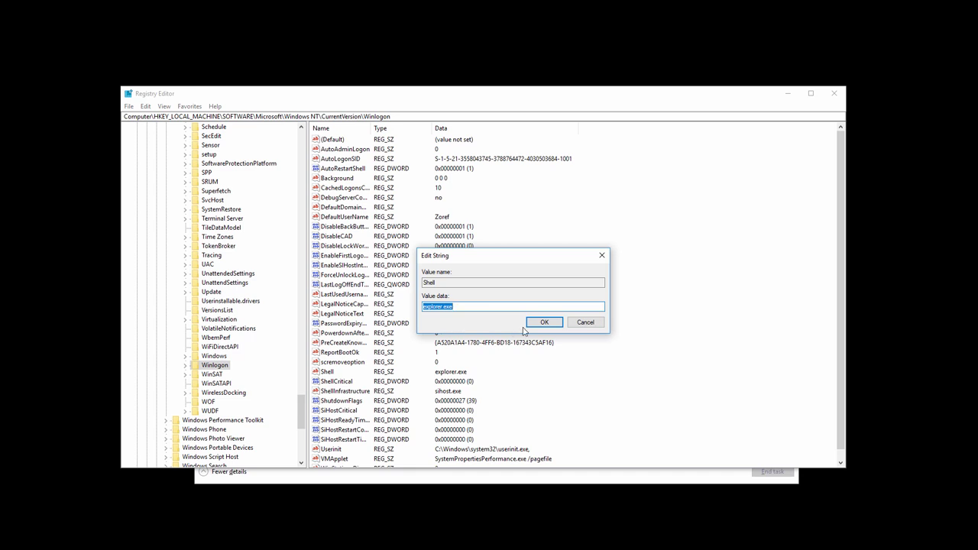
{"action": "left_click", "coordinate": [536, 322]}
{"action": "left_click", "coordinate": [837, 94]}
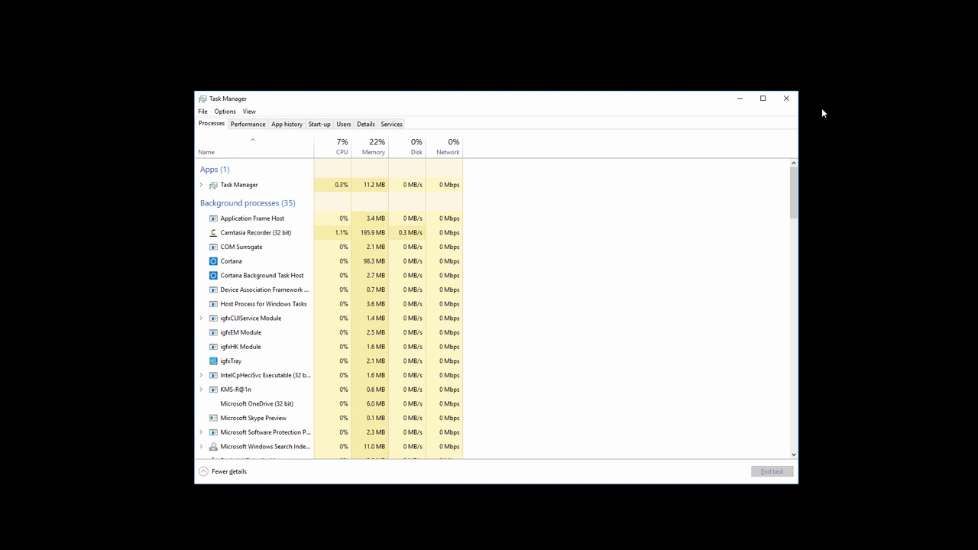
Create a new task for the command shutdown /s -t 01 with administrative privileges.
{"action": "left_click", "coordinate": [204, 112]}
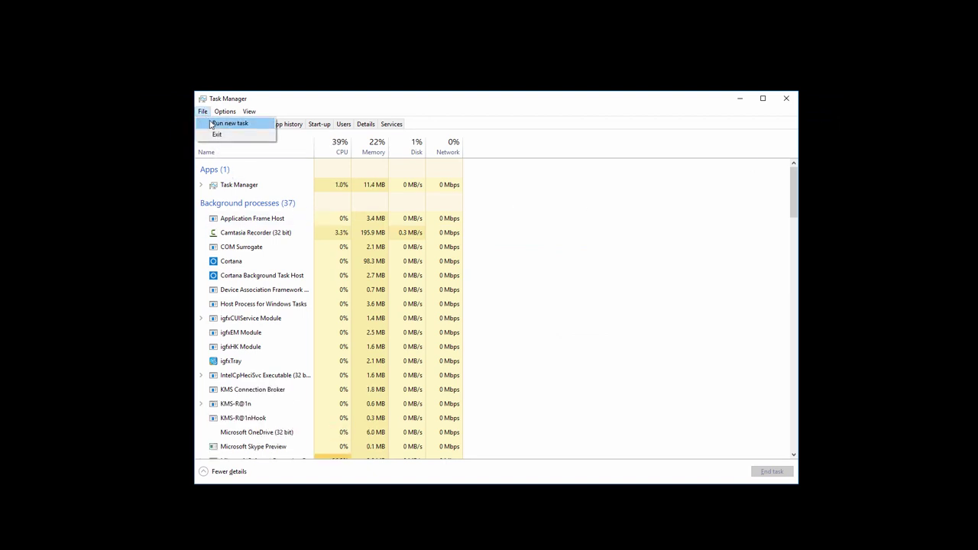
{"action": "left_click", "coordinate": [221, 124]}
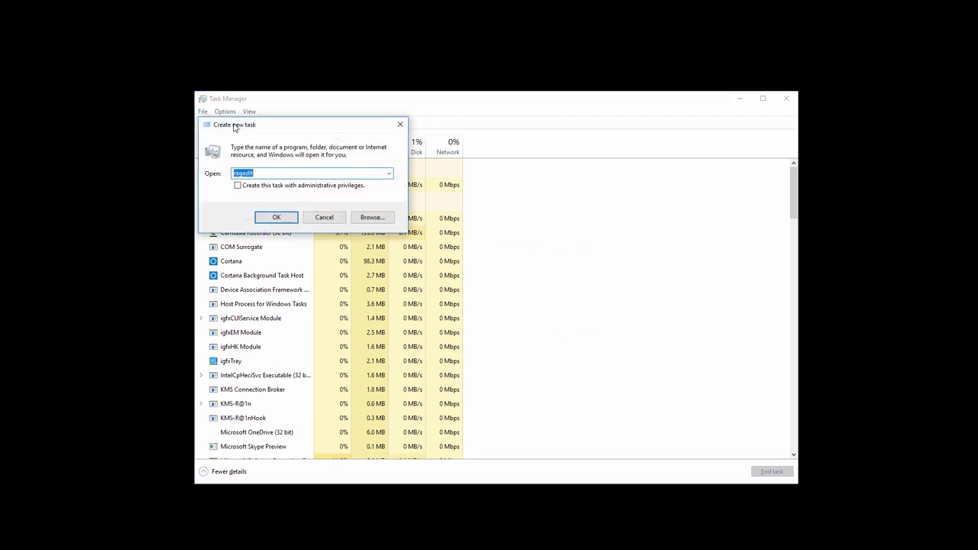
{"action": "left_click_drag", "start_coordinate": [234, 127], "coordinate": [415, 244]}
{"action": "key", "text": "BackSpace"}
{"action": "type", "text": "shut"}
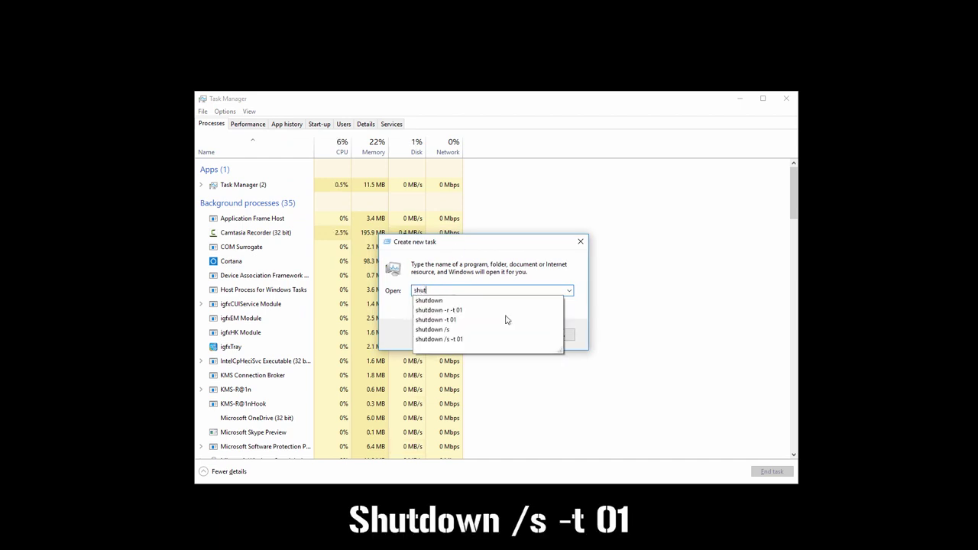
{"action": "type", "text": "down "}
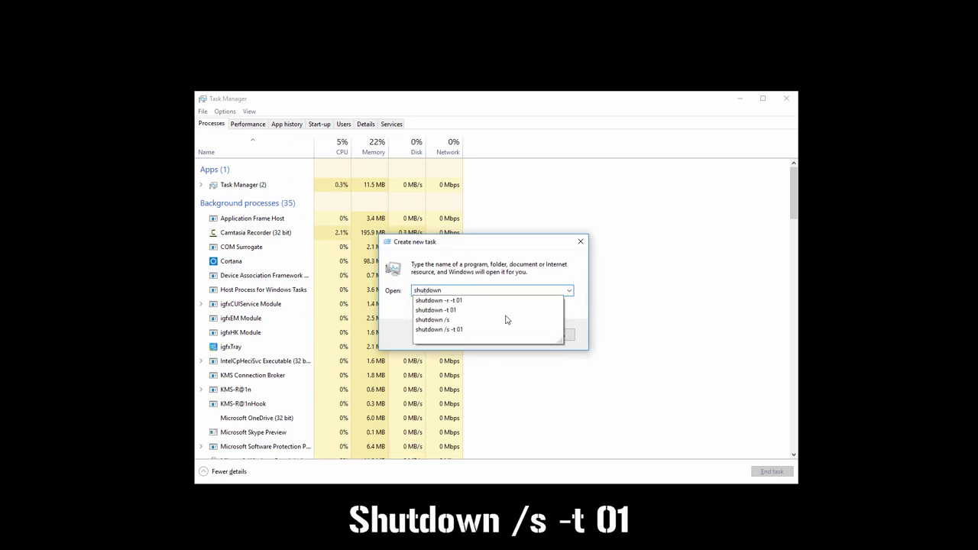
{"action": "type", "text": "/s "}
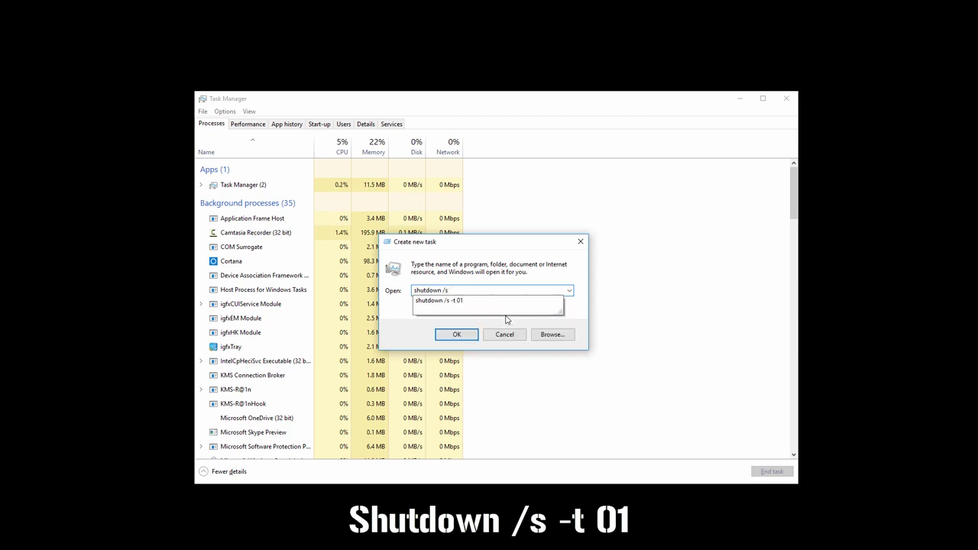
{"action": "type", "text": "-t 01"}
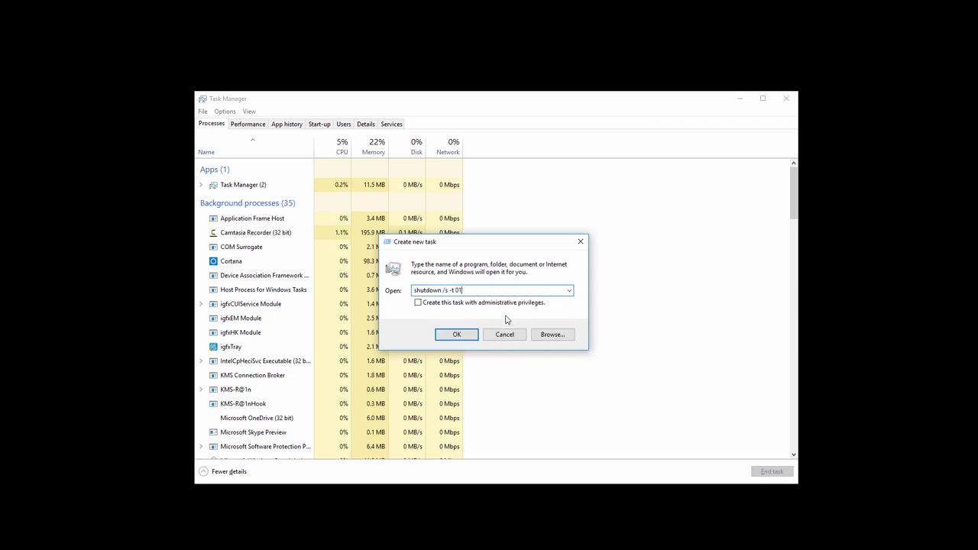
{"action": "left_click", "coordinate": [423, 305]}
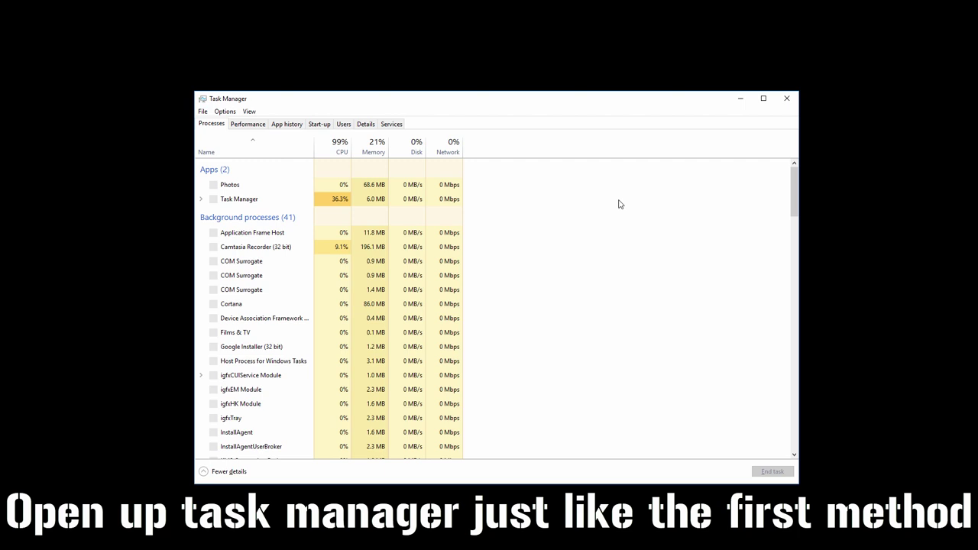
Run control as a new task with administrative privileges to open Control Panel.
{"action": "left_click", "coordinate": [204, 112]}
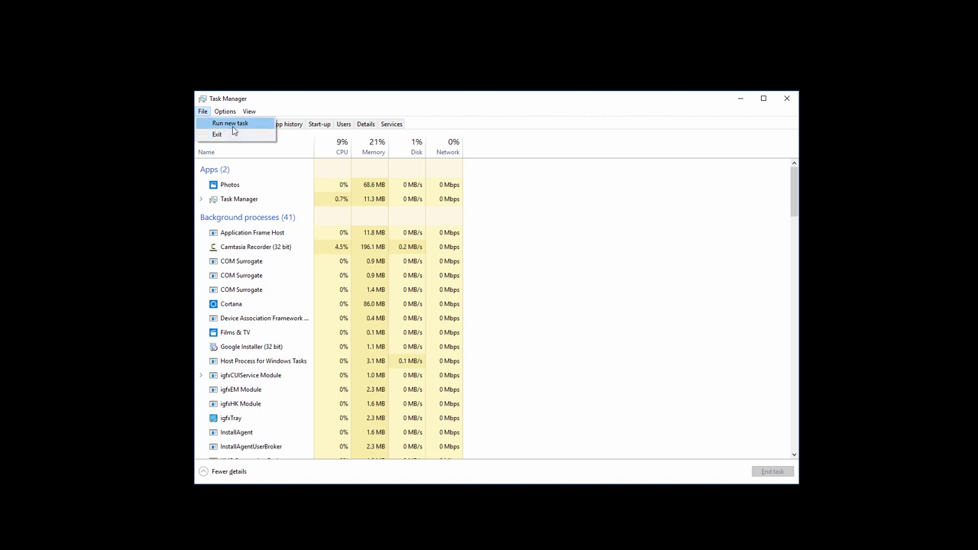
{"action": "left_click", "coordinate": [233, 127]}
{"action": "left_click_drag", "start_coordinate": [275, 136], "coordinate": [452, 235]}
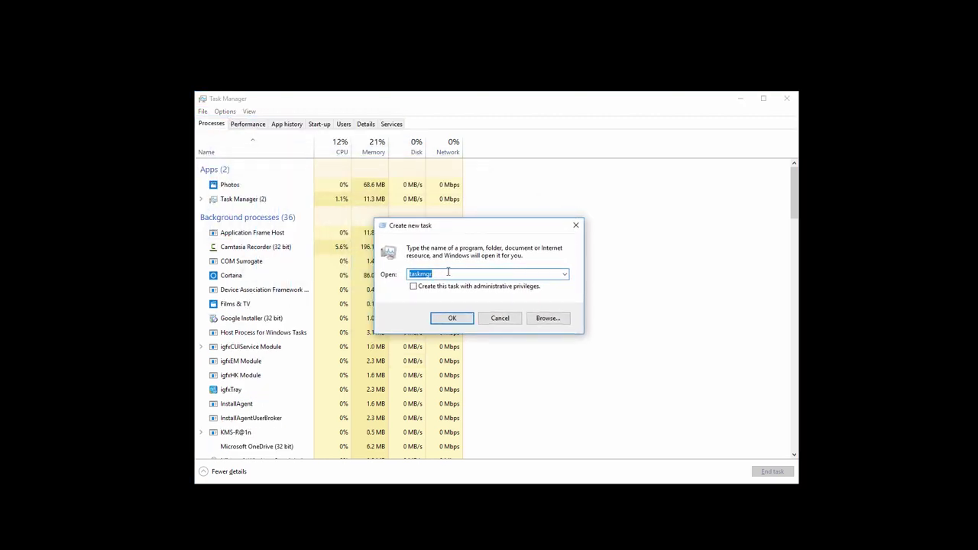
{"action": "key", "text": "BackSpace"}
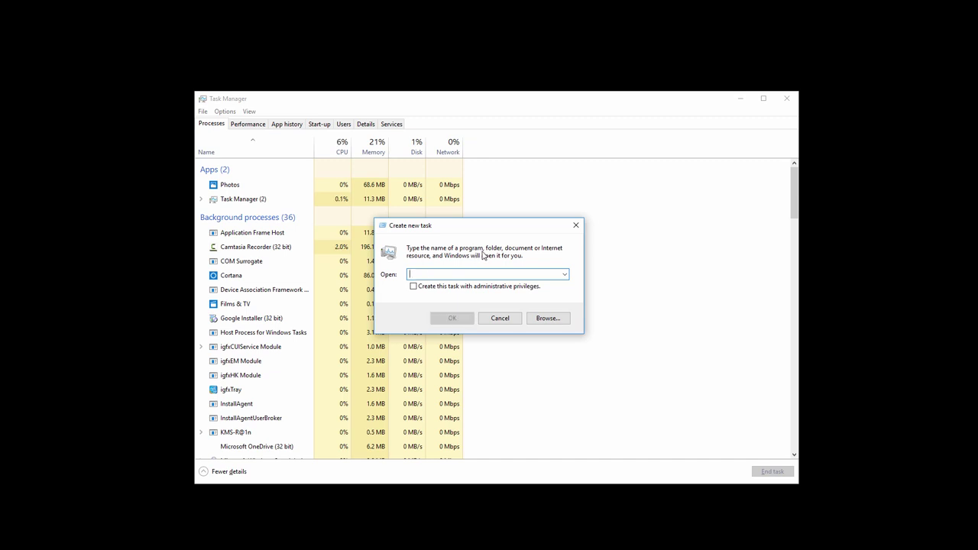
{"action": "type", "text": "contro"}
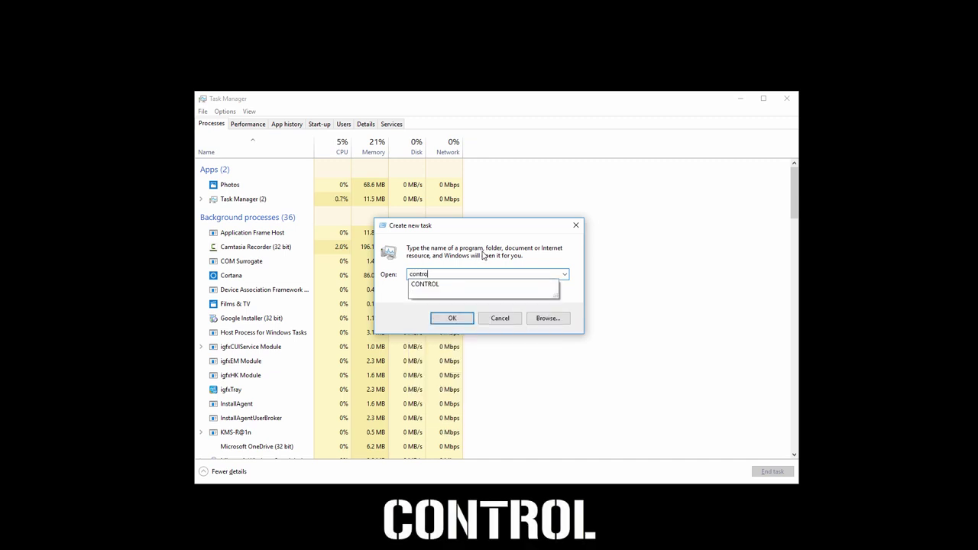
{"action": "type", "text": "l"}
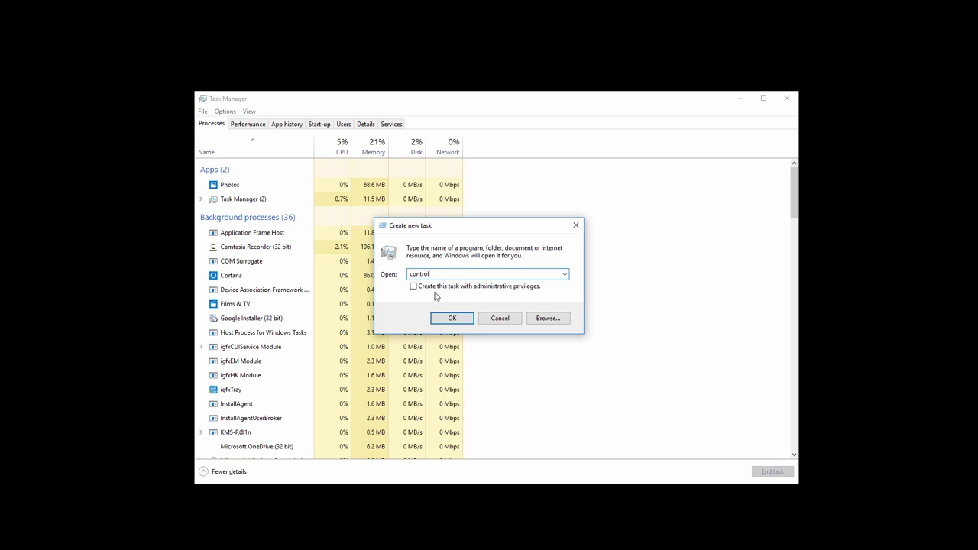
{"action": "left_click", "coordinate": [453, 288]}
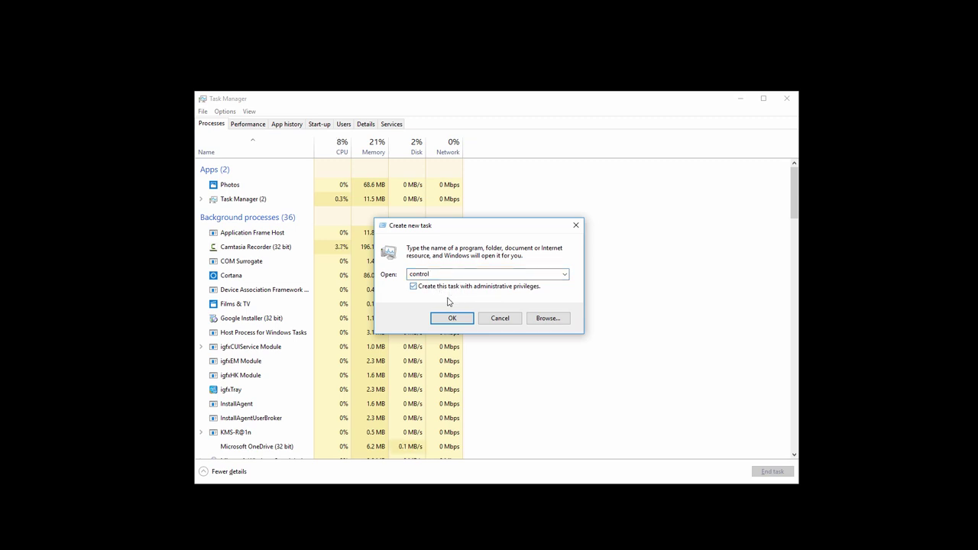
{"action": "left_click", "coordinate": [456, 320]}
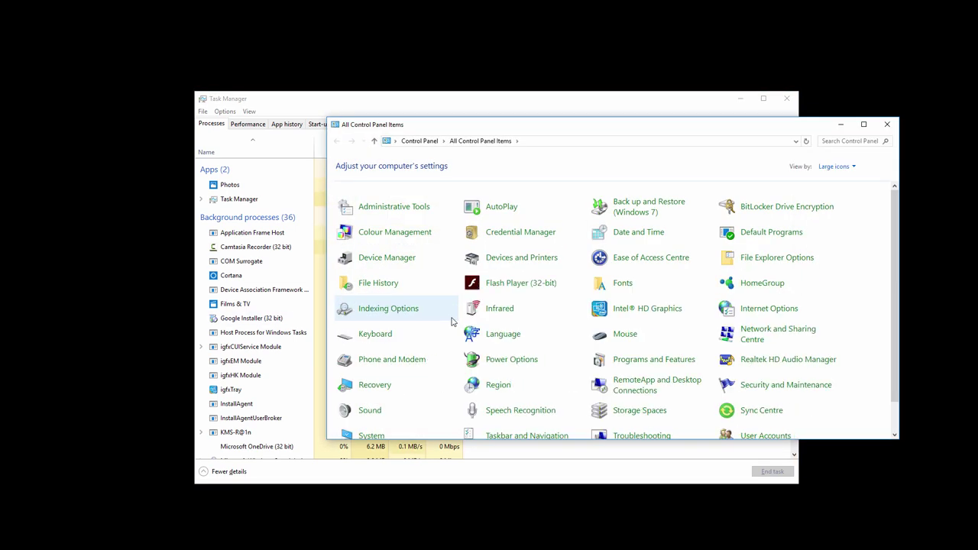
Check that Control Panel is viewed by large icons and open Power Options.
{"action": "left_click_drag", "start_coordinate": [542, 127], "coordinate": [424, 130]}
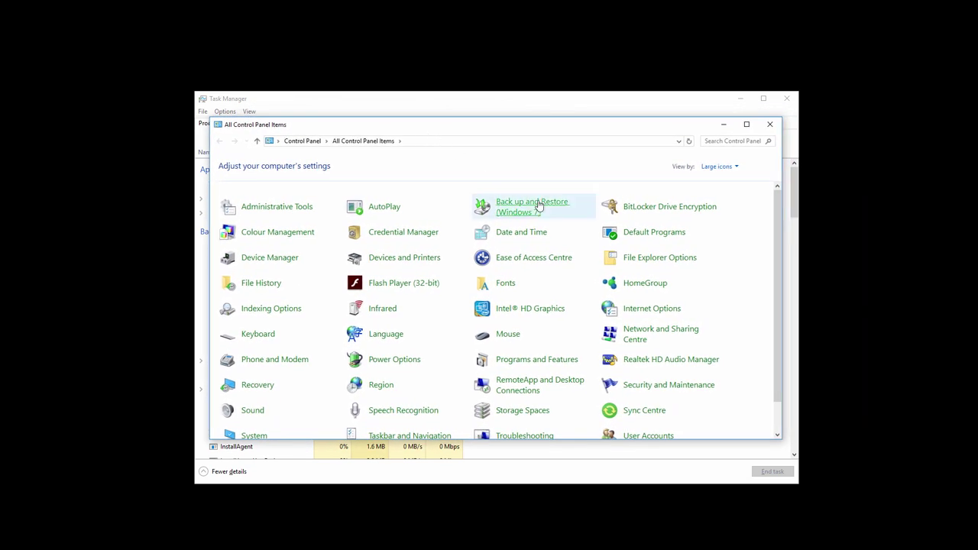
{"action": "left_click", "coordinate": [719, 166]}
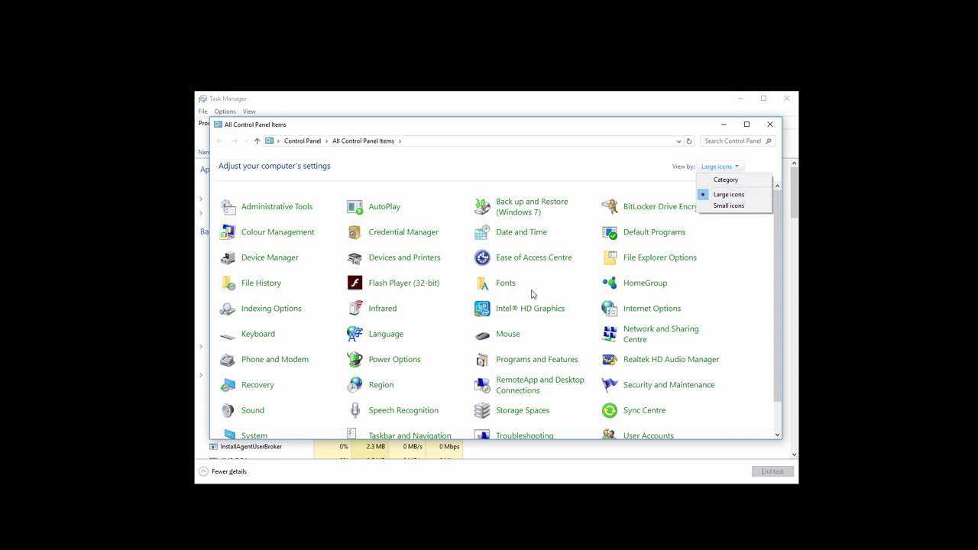
{"action": "left_click", "coordinate": [782, 300]}
{"action": "left_click_drag", "start_coordinate": [782, 300], "coordinate": [772, 331]}
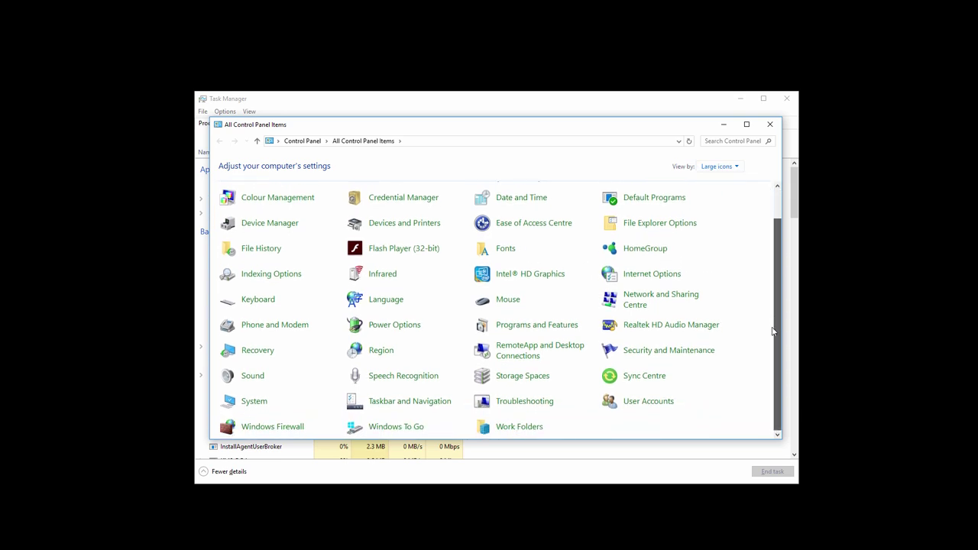
{"action": "left_click", "coordinate": [394, 327]}
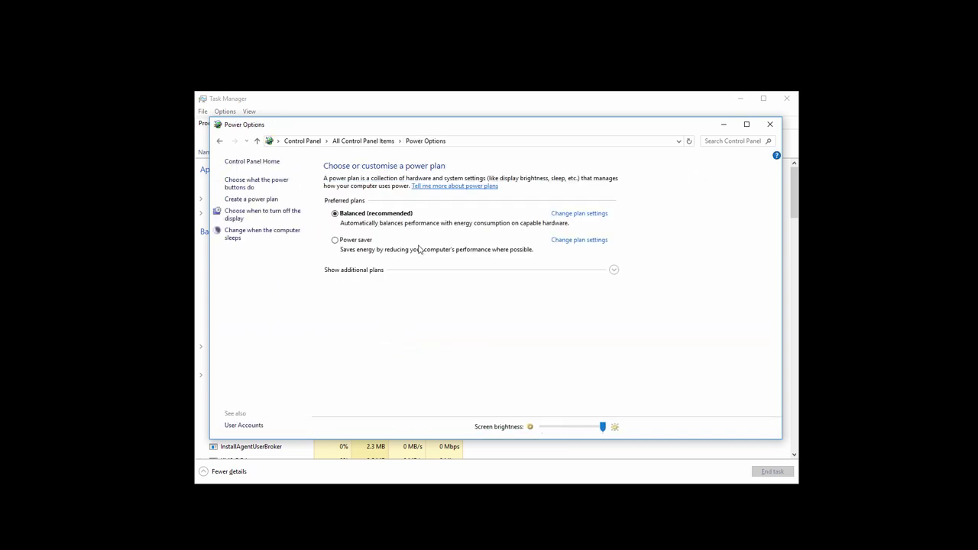
Unlock the unavailable power button settings, turn off fast start-up, save the changes, and close Power Options.
{"action": "left_click", "coordinate": [259, 186]}
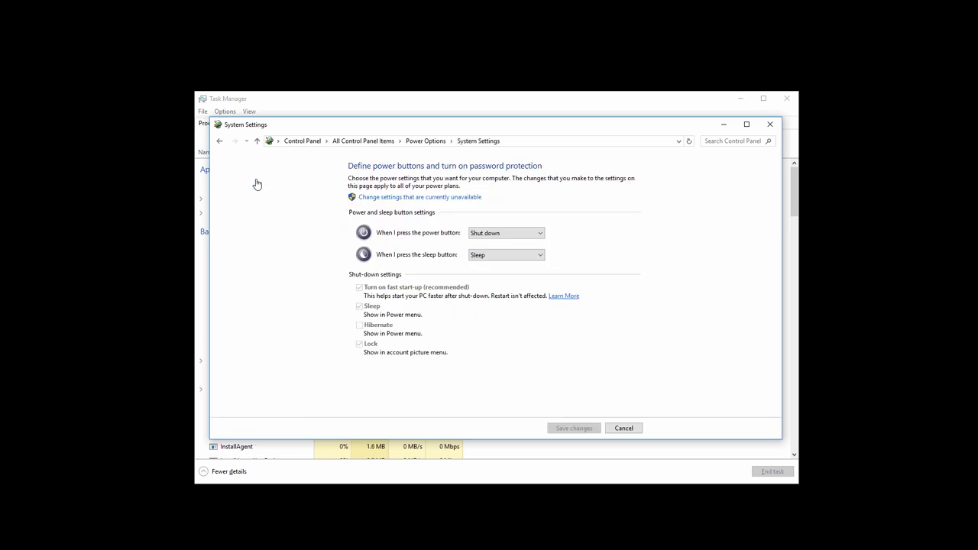
{"action": "left_click", "coordinate": [411, 199]}
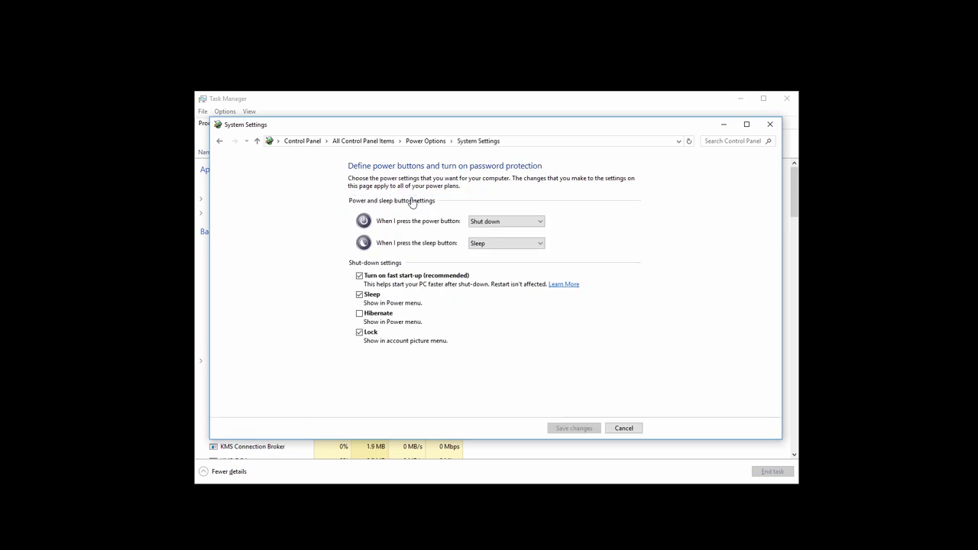
{"action": "left_click", "coordinate": [360, 276]}
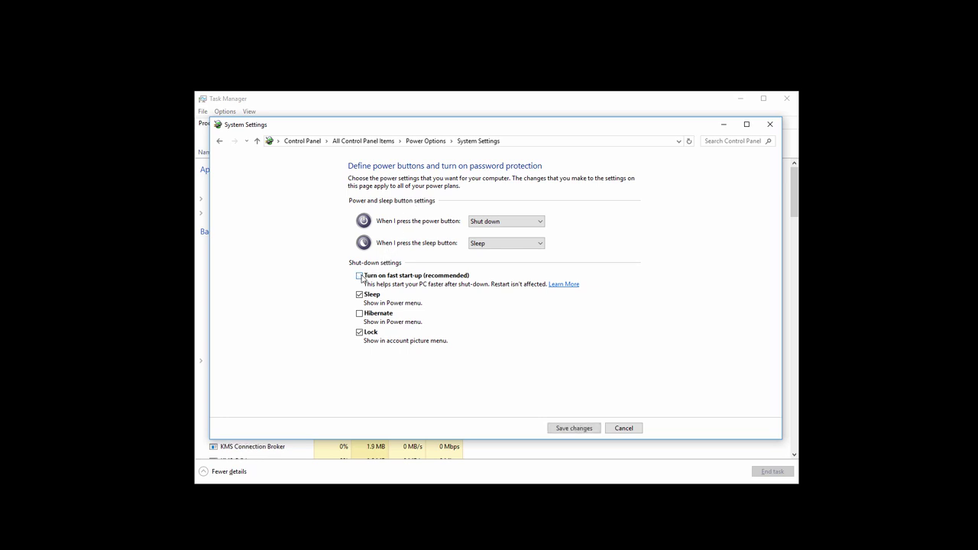
{"action": "left_click", "coordinate": [582, 429]}
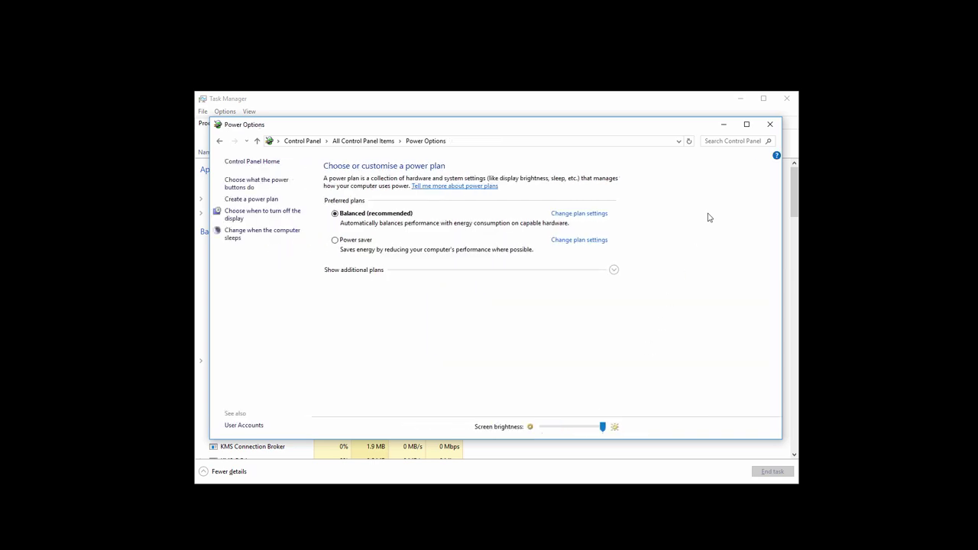
{"action": "left_click", "coordinate": [770, 124]}
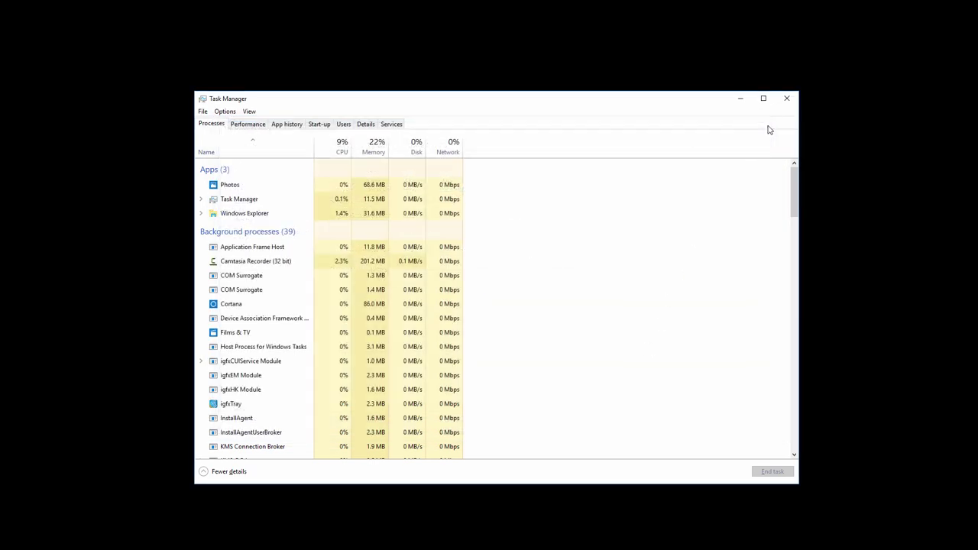
Set up a new task with the command shutdown /s -t 01 and administrative privileges to shut down the computer.
{"action": "left_click", "coordinate": [202, 112]}
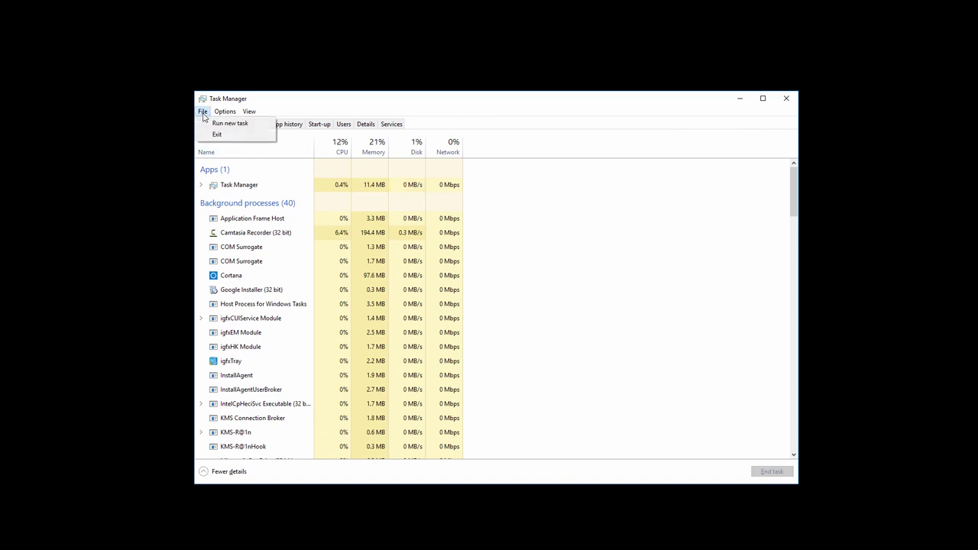
{"action": "left_click", "coordinate": [233, 123]}
{"action": "left_click_drag", "start_coordinate": [311, 130], "coordinate": [483, 256]}
{"action": "key", "text": "BackSpace"}
{"action": "type", "text": "shut"}
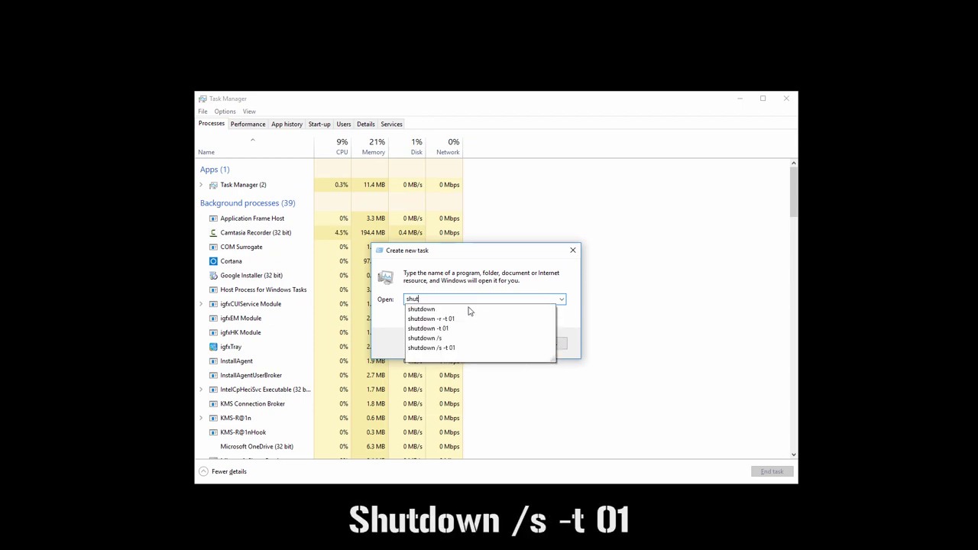
{"action": "type", "text": "down"}
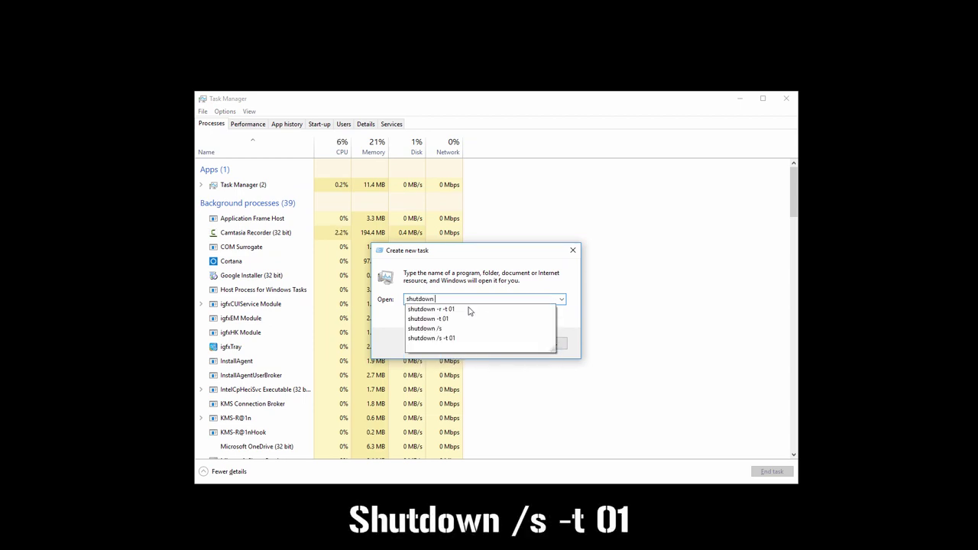
{"action": "type", "text": " /s -t"}
{"action": "left_click", "coordinate": [470, 309]}
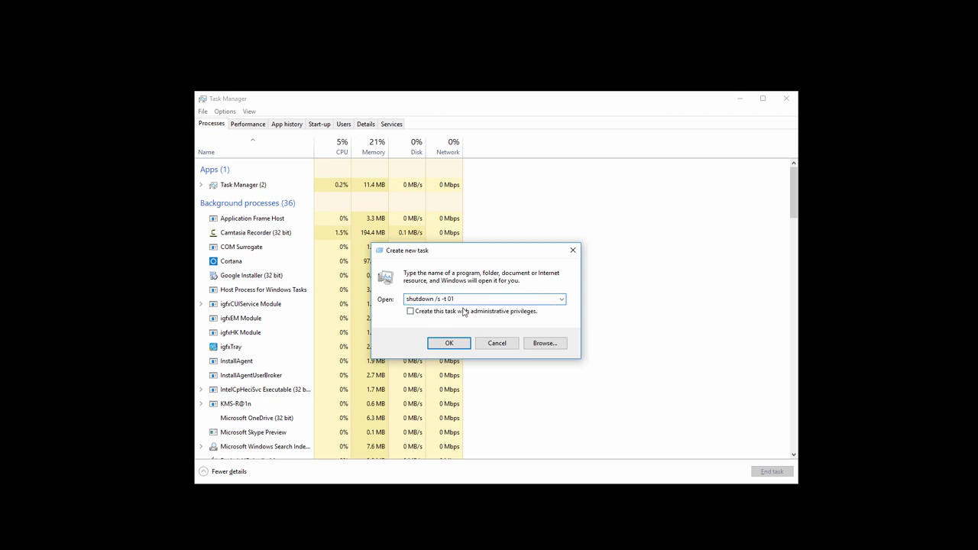
{"action": "left_click", "coordinate": [411, 312]}
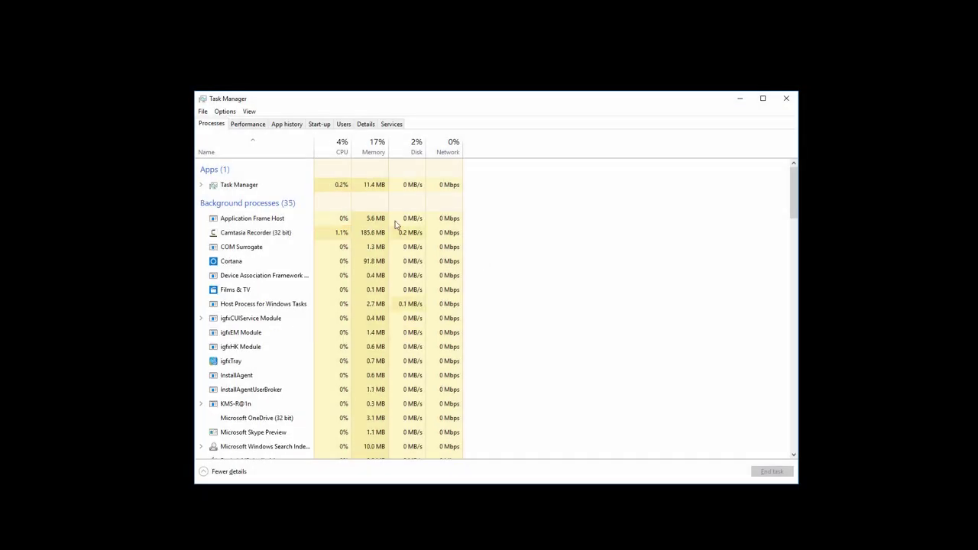
Run devmgmt.msc as a new task with administrative privileges to open Device Manager.
{"action": "left_click", "coordinate": [203, 111]}
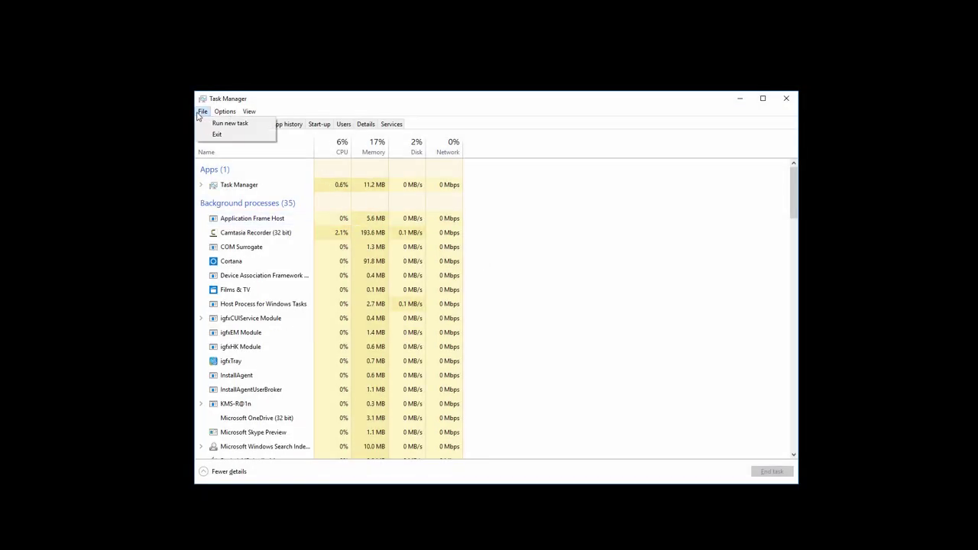
{"action": "left_click", "coordinate": [228, 126]}
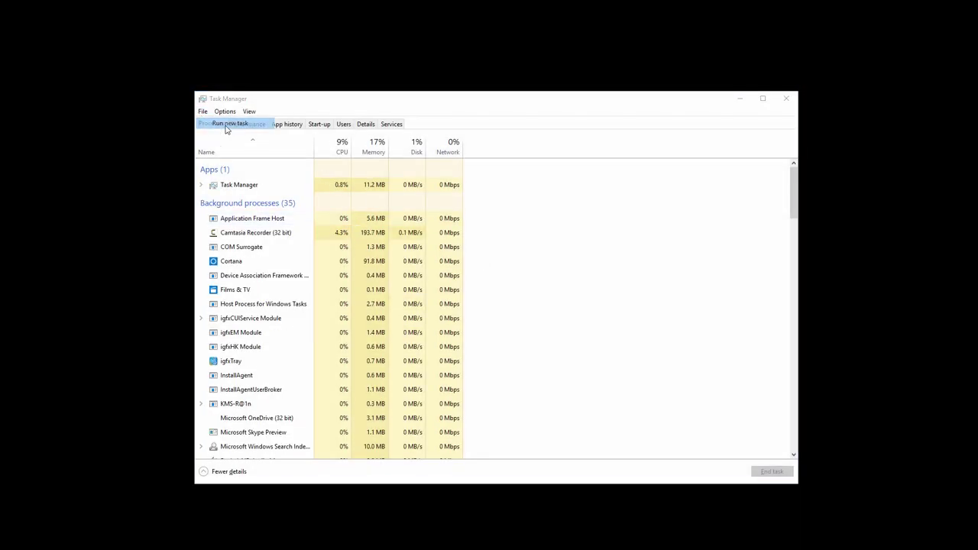
{"action": "left_click_drag", "start_coordinate": [280, 130], "coordinate": [427, 237]}
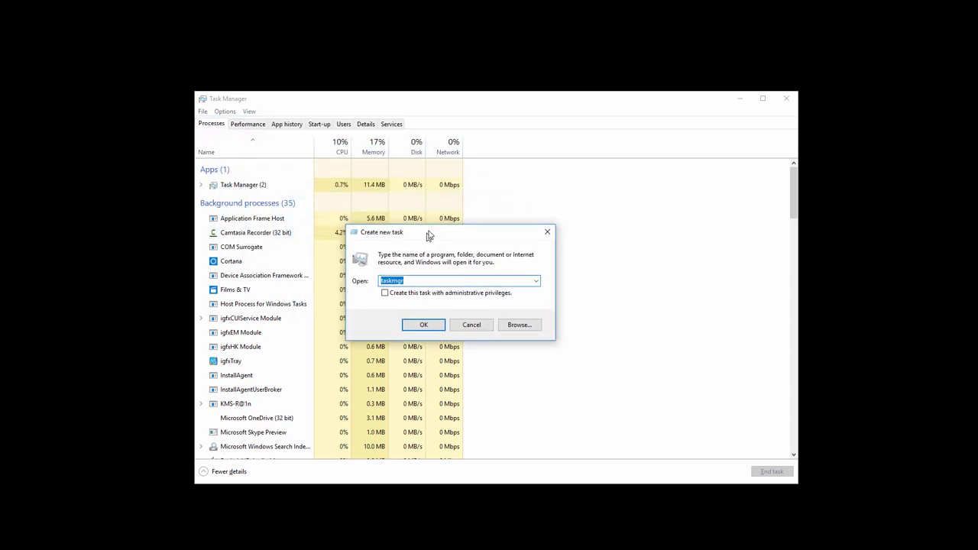
{"action": "key", "text": "BackSpace"}
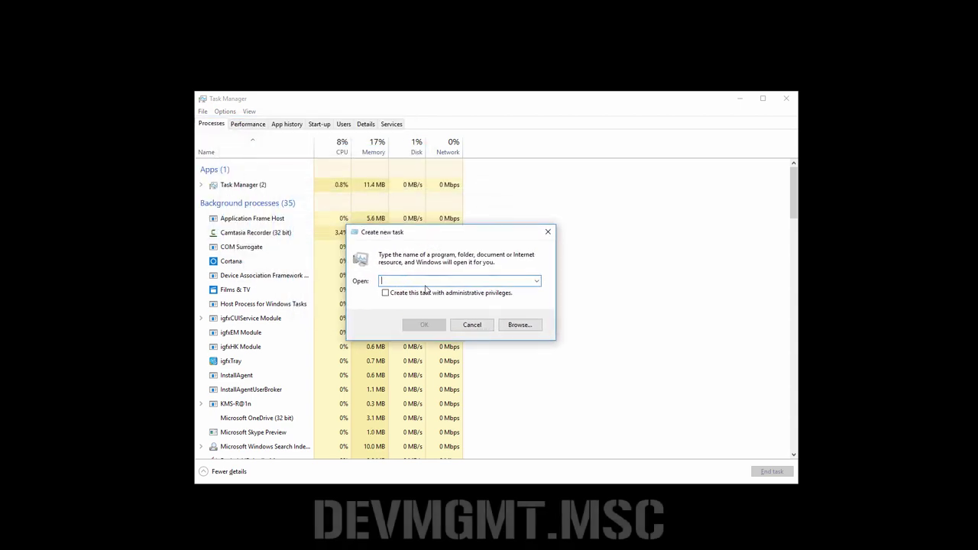
{"action": "type", "text": "devmgmt.ms"}
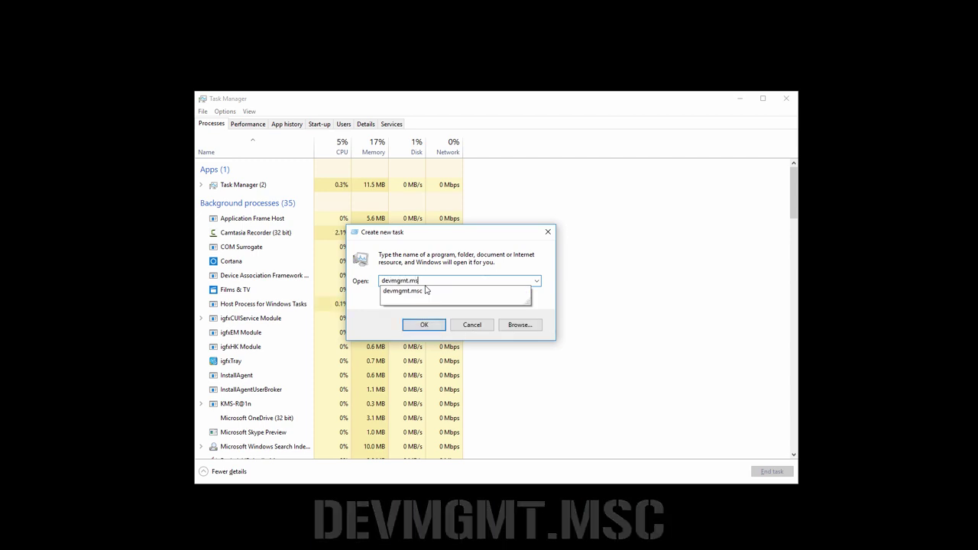
{"action": "left_click", "coordinate": [412, 291]}
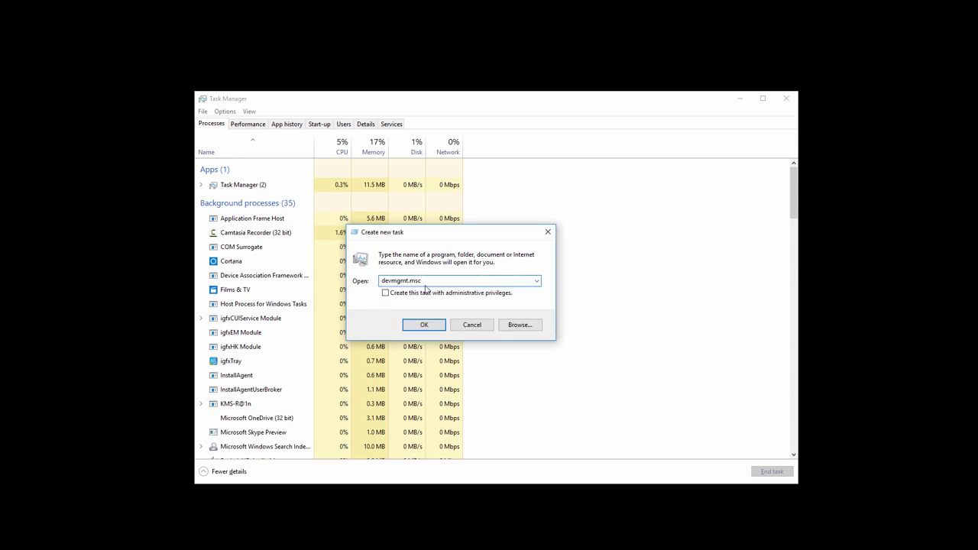
{"action": "left_click", "coordinate": [399, 293]}
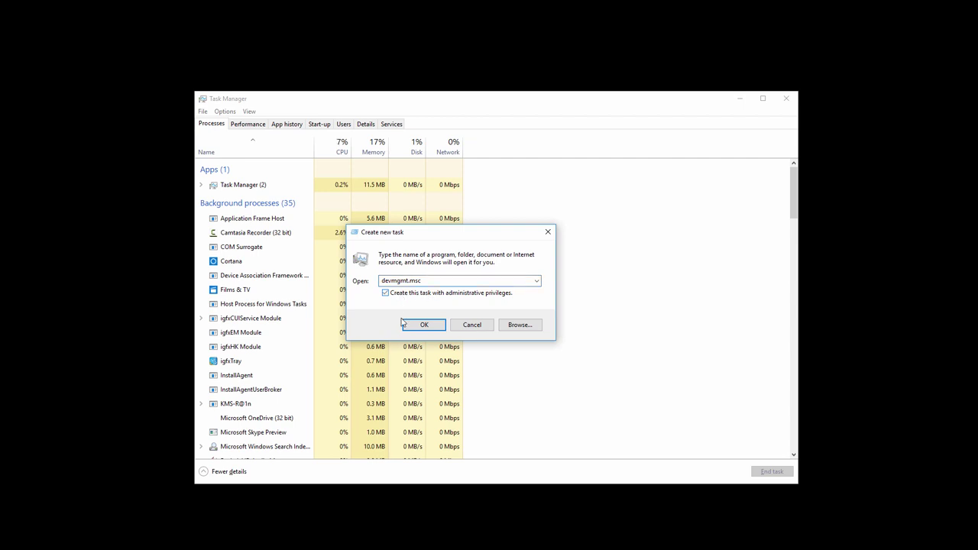
{"action": "left_click", "coordinate": [420, 325]}
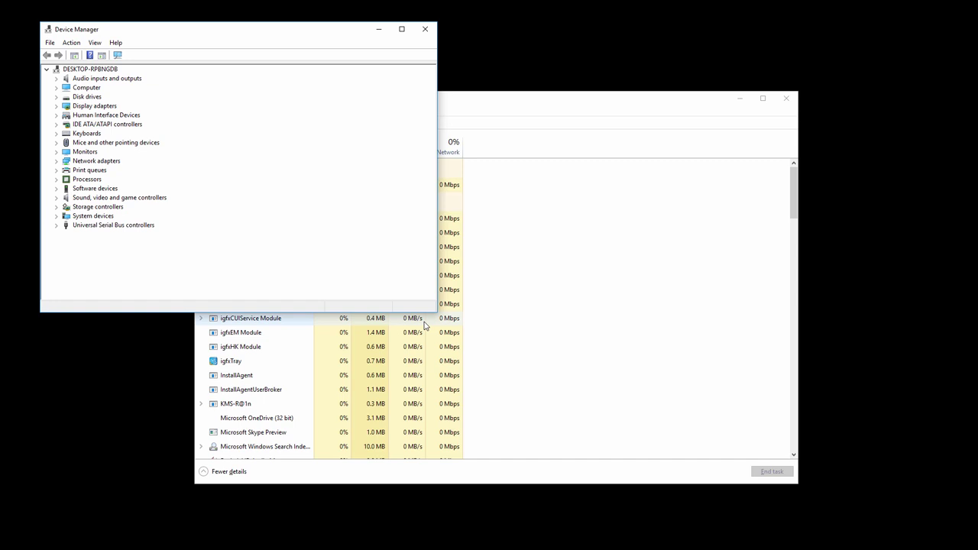
Uninstall the Intel(R) HD Graphics 510 display adapter and delete its driver software.
{"action": "left_click_drag", "start_coordinate": [290, 42], "coordinate": [525, 166]}
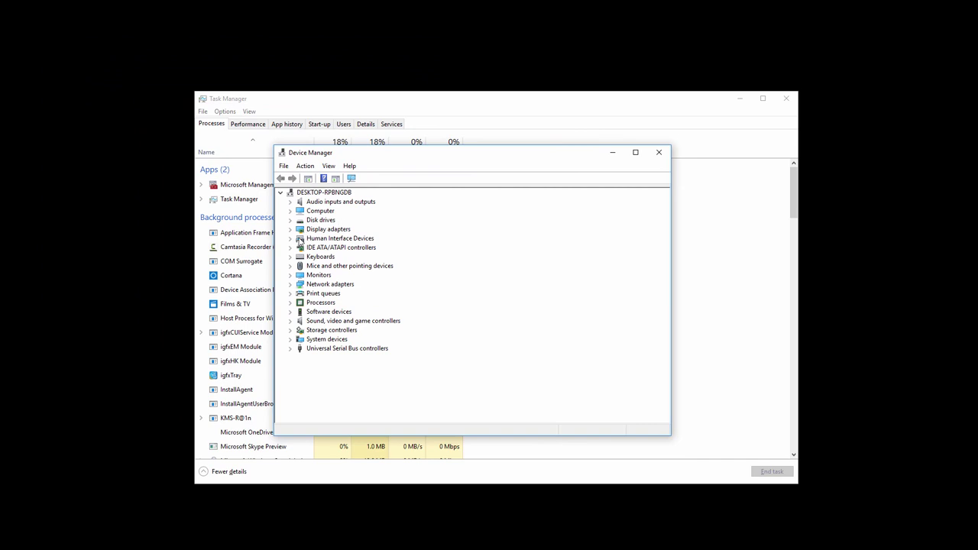
{"action": "left_click", "coordinate": [291, 231]}
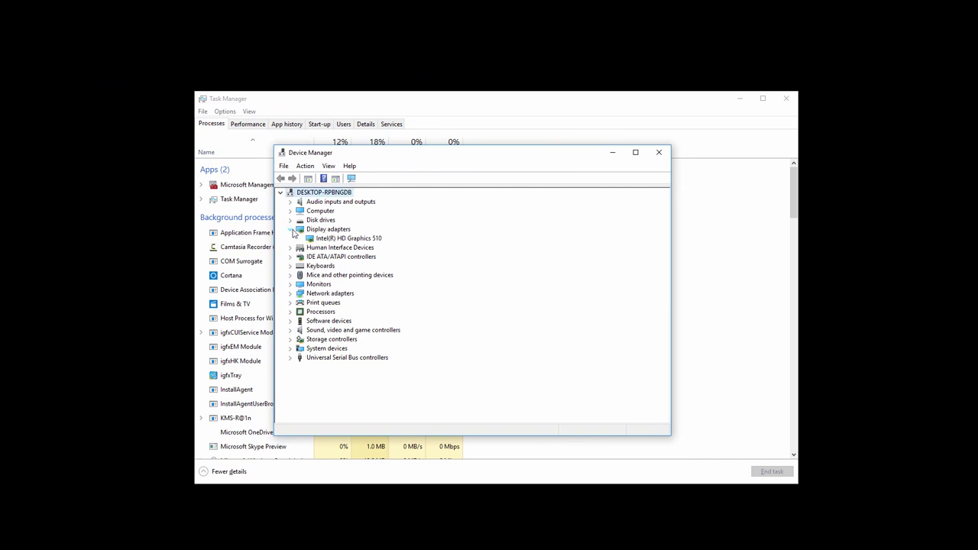
{"action": "left_click", "coordinate": [355, 240]}
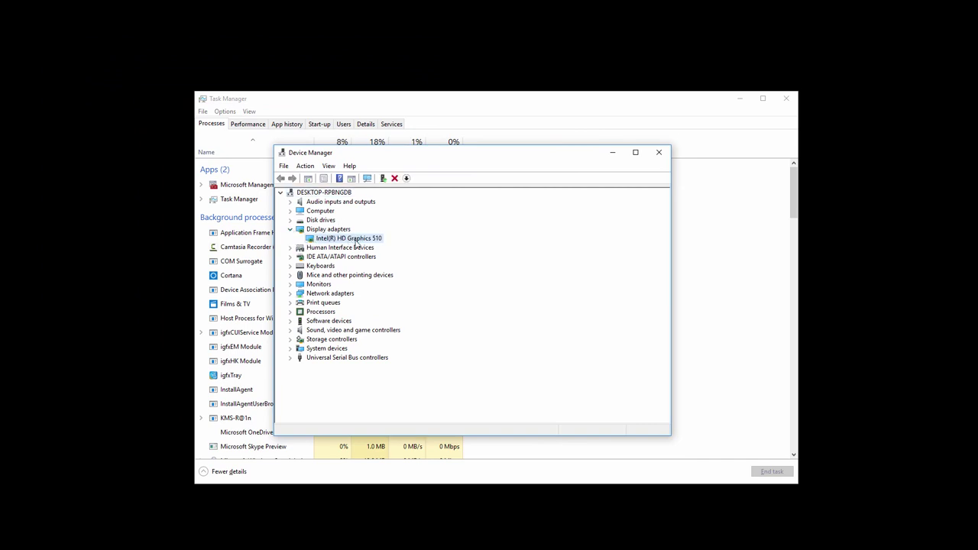
{"action": "right_click", "coordinate": [350, 240]}
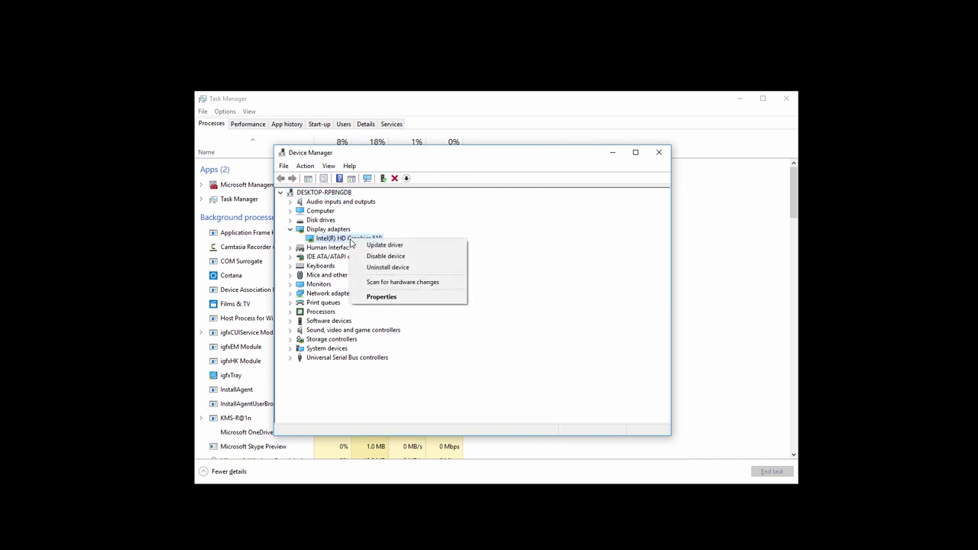
{"action": "left_click", "coordinate": [380, 269]}
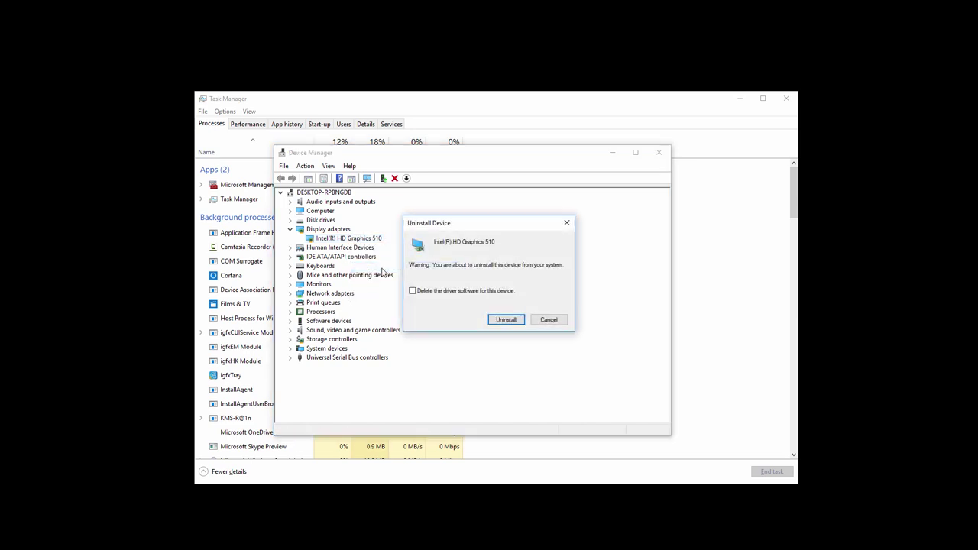
{"action": "left_click", "coordinate": [425, 295]}
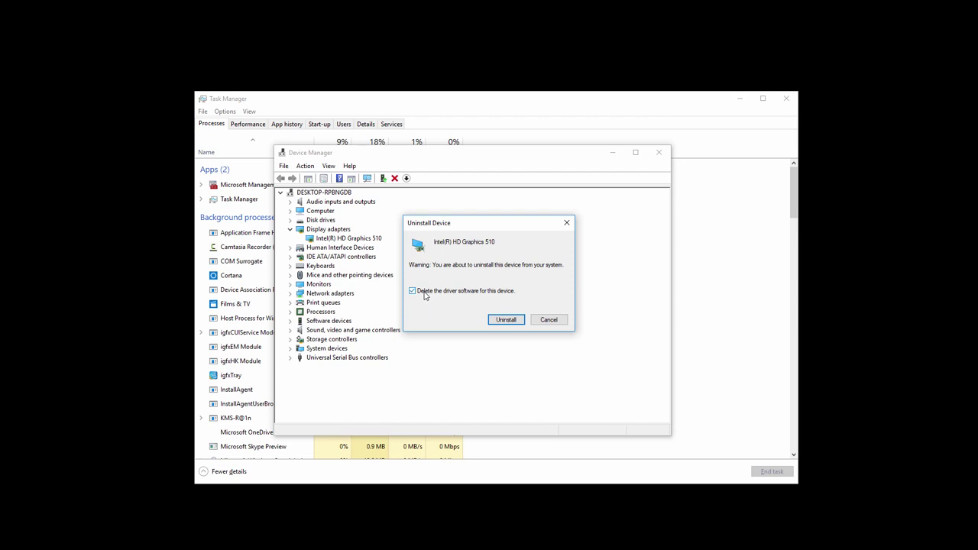
{"action": "left_click", "coordinate": [507, 320]}
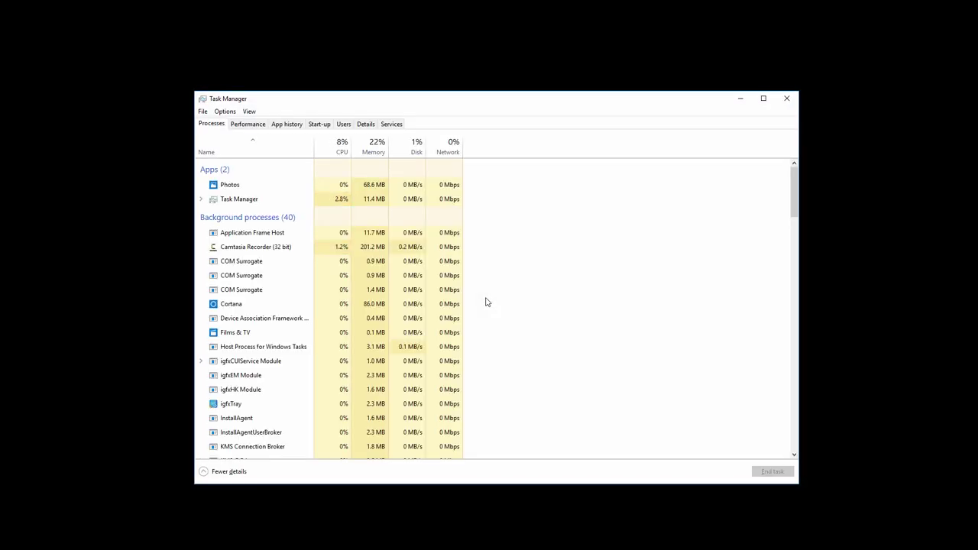
Run cmd as a new task with administrative privileges to open an elevated Command Prompt.
{"action": "left_click", "coordinate": [210, 112]}
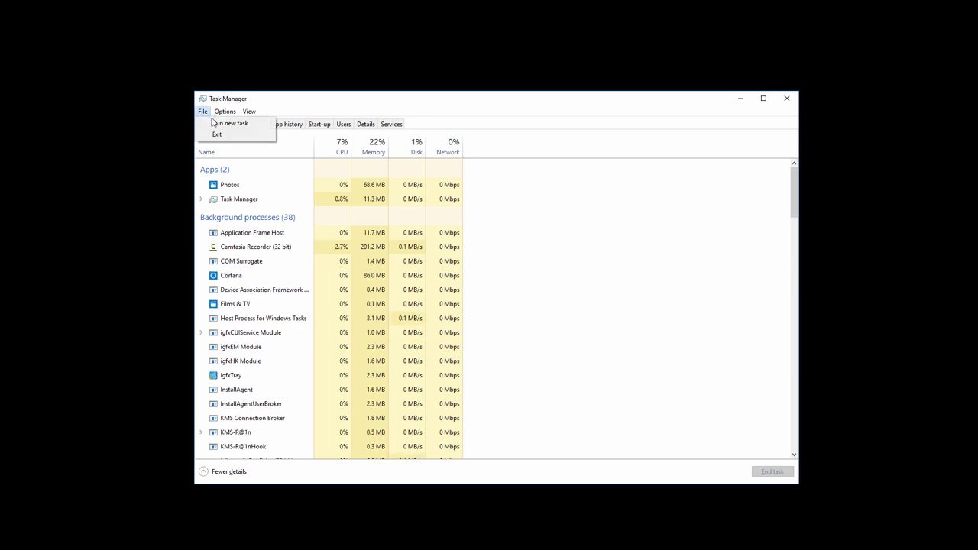
{"action": "left_click", "coordinate": [233, 124]}
{"action": "left_click_drag", "start_coordinate": [273, 130], "coordinate": [448, 232]}
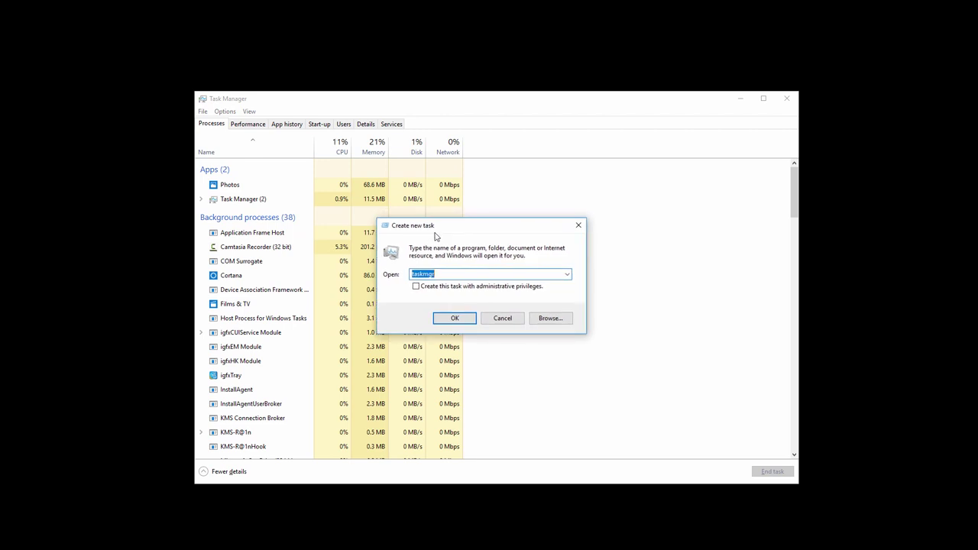
{"action": "type", "text": "cmd"}
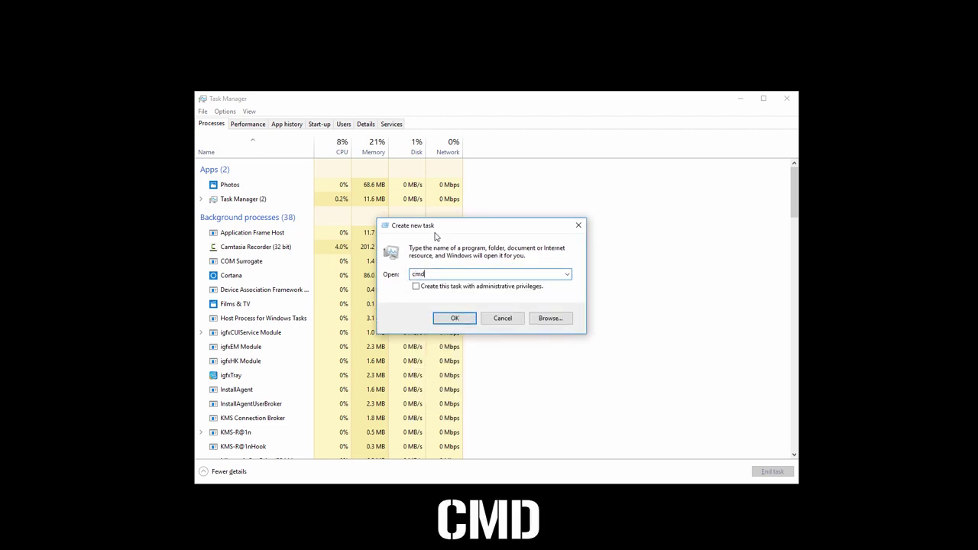
{"action": "left_click", "coordinate": [432, 291]}
{"action": "left_click", "coordinate": [454, 318]}
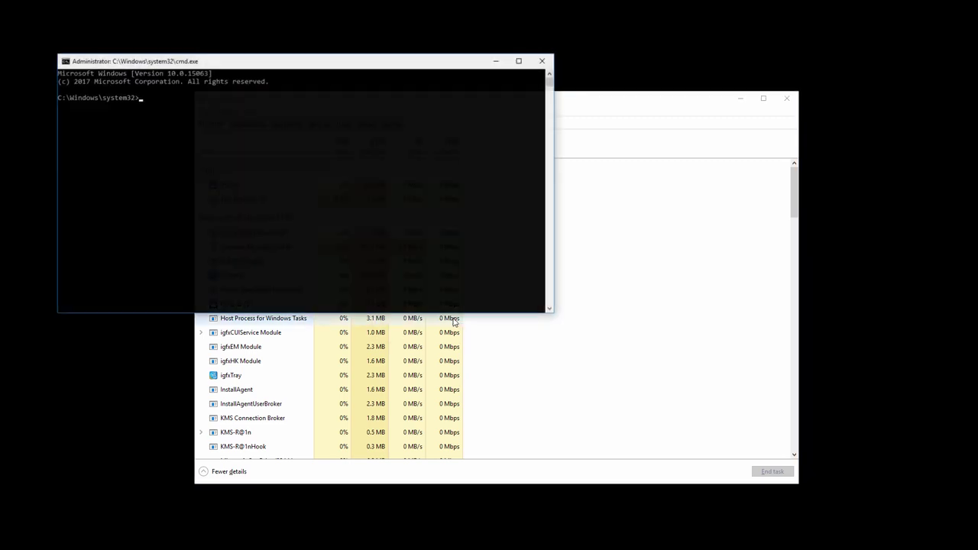
List the installed driver packages with pnputil /enum-drivers and look through the output for Display adapters entries.
{"action": "left_click_drag", "start_coordinate": [376, 73], "coordinate": [558, 172]}
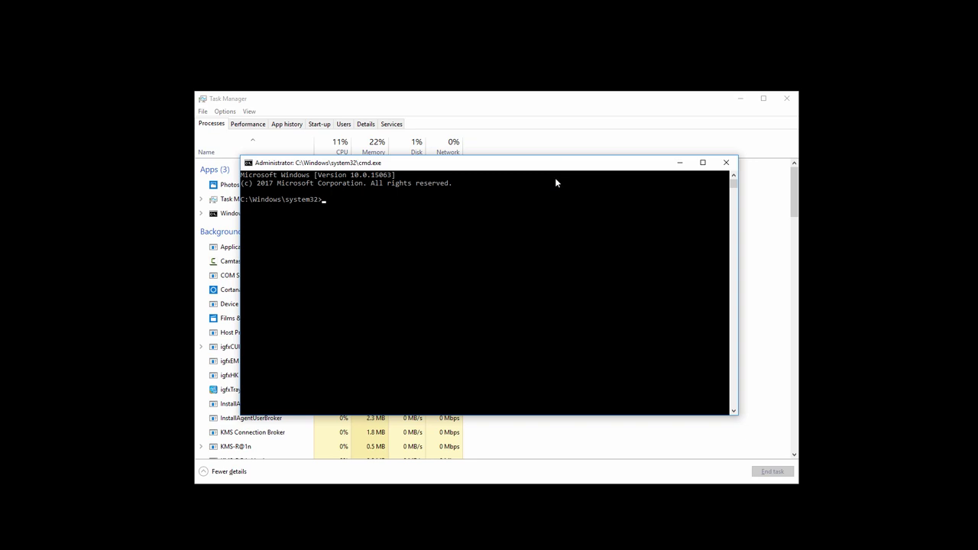
{"action": "type", "text": "pnpu"}
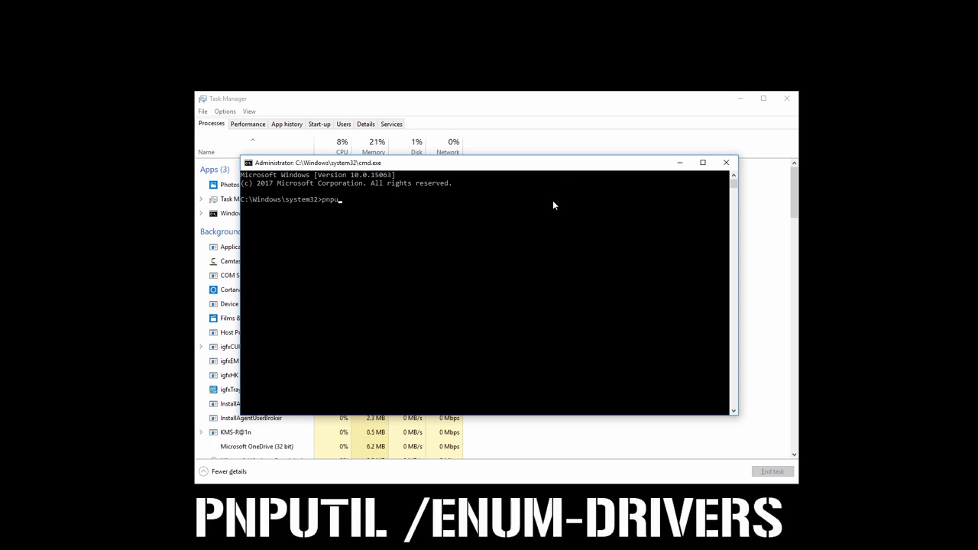
{"action": "type", "text": "til /enum-drivers"}
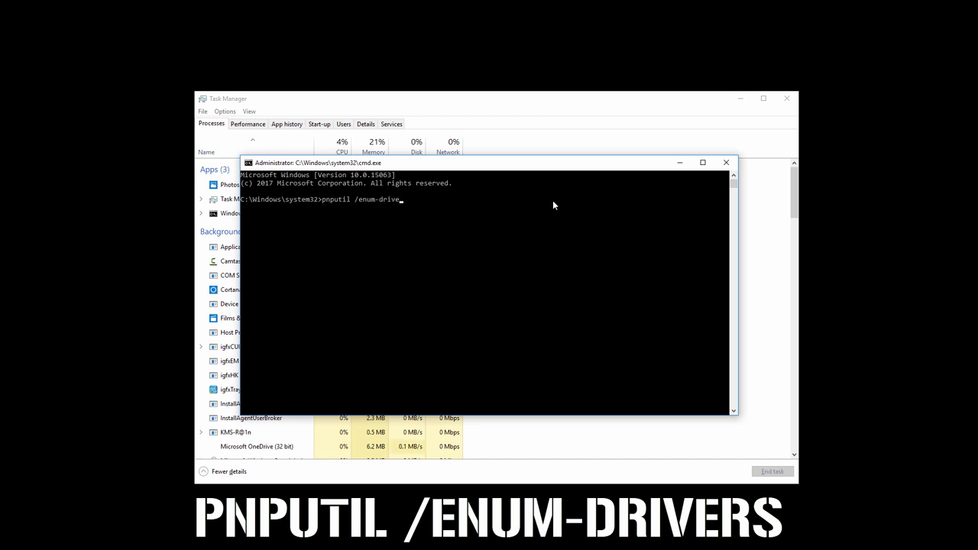
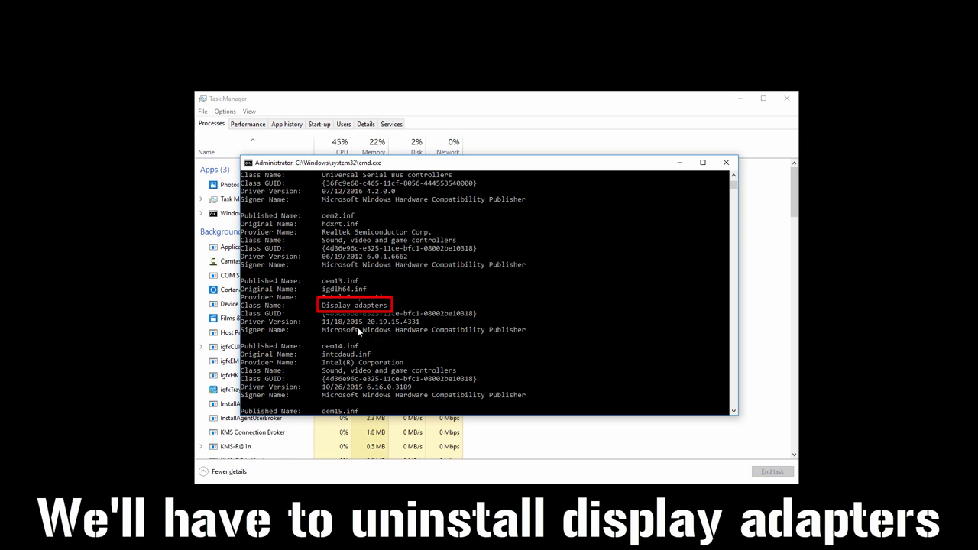
{"action": "scroll", "coordinate": [601, 290], "scroll_direction": "down", "scroll_amount": 2}
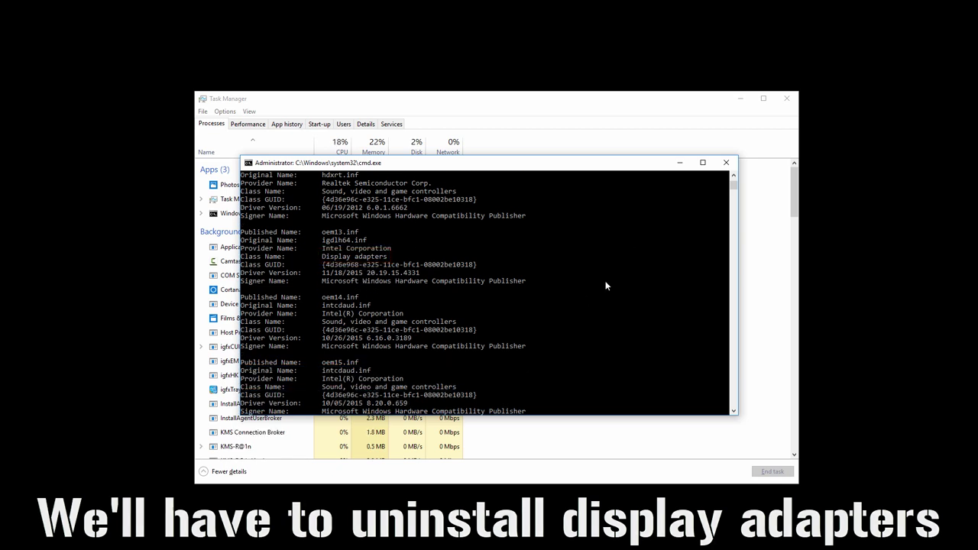
{"action": "scroll", "coordinate": [676, 289], "scroll_direction": "down", "scroll_amount": 10}
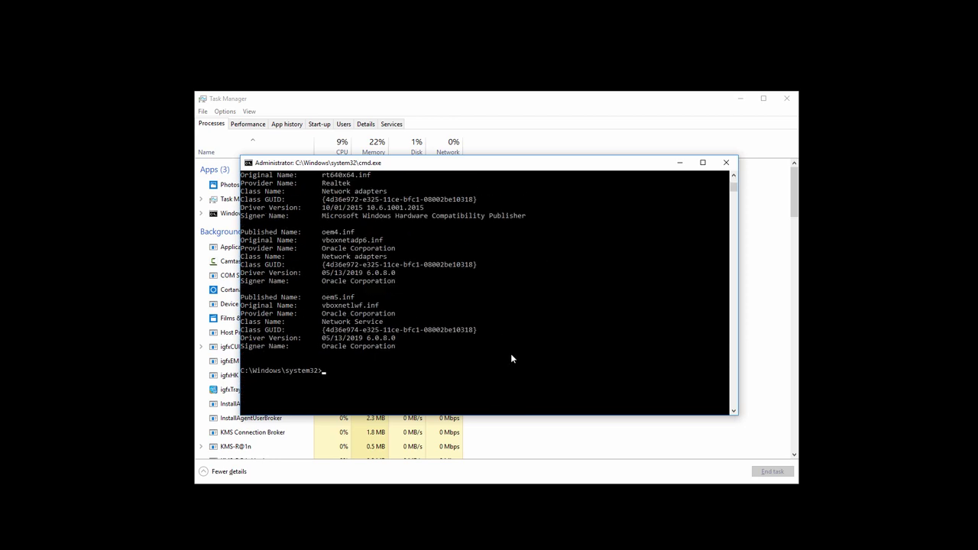
Delete the display adapter driver package by running pnputil /delete-driver oem13.inf /uninstall /force /reboot.
{"action": "scroll", "coordinate": [511, 355], "scroll_direction": "down", "scroll_amount": 1}
{"action": "type", "text": "pn"}
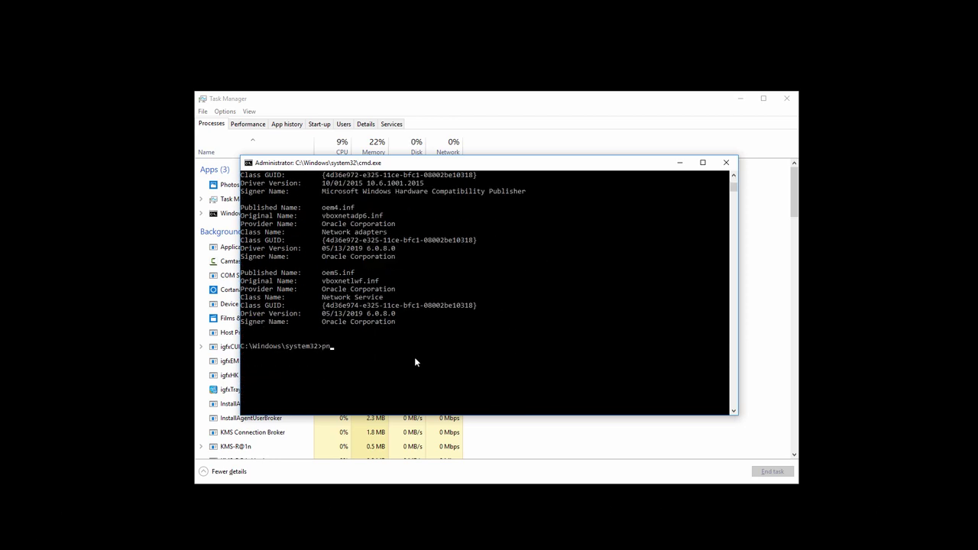
{"action": "type", "text": "putil /delete-driver"}
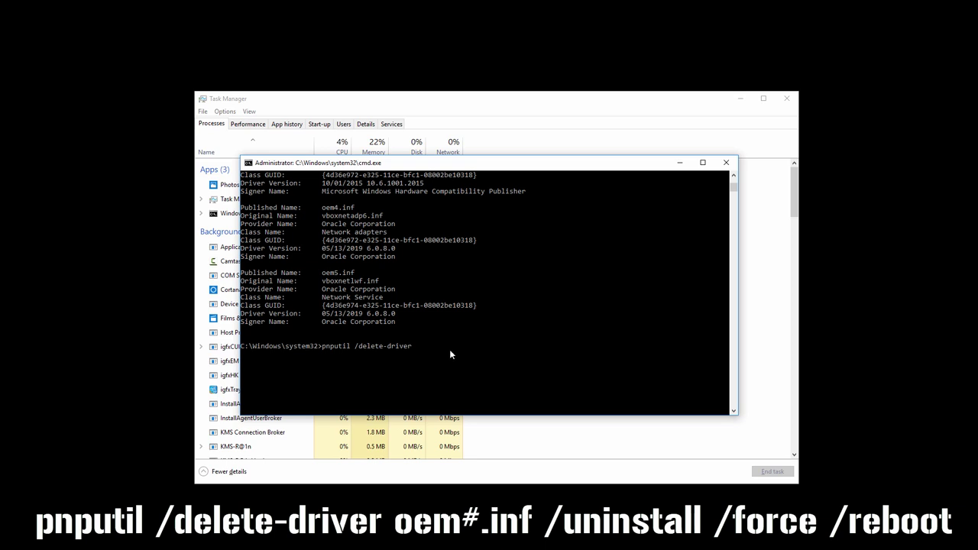
{"action": "scroll", "coordinate": [419, 343], "scroll_direction": "up", "scroll_amount": 5}
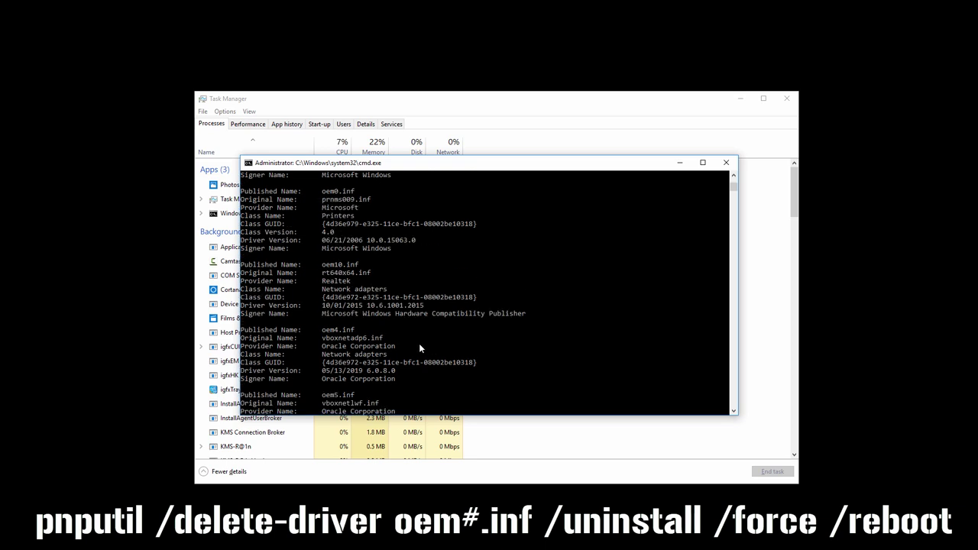
{"action": "scroll", "coordinate": [399, 333], "scroll_direction": "up", "scroll_amount": 5}
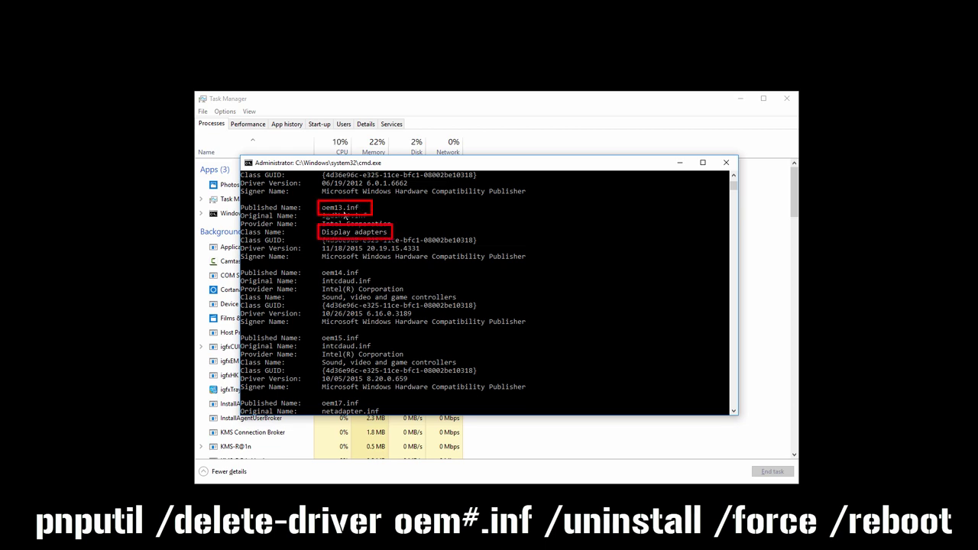
{"action": "scroll", "coordinate": [375, 321], "scroll_direction": "down", "scroll_amount": 15}
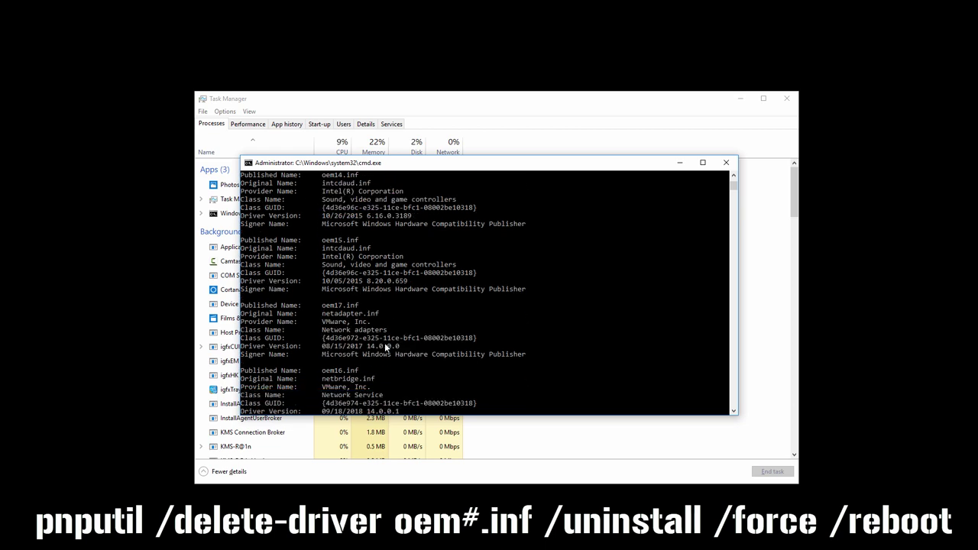
{"action": "scroll", "coordinate": [391, 356], "scroll_direction": "down", "scroll_amount": 3}
{"action": "type", "text": "pnputil /delete-driver "}
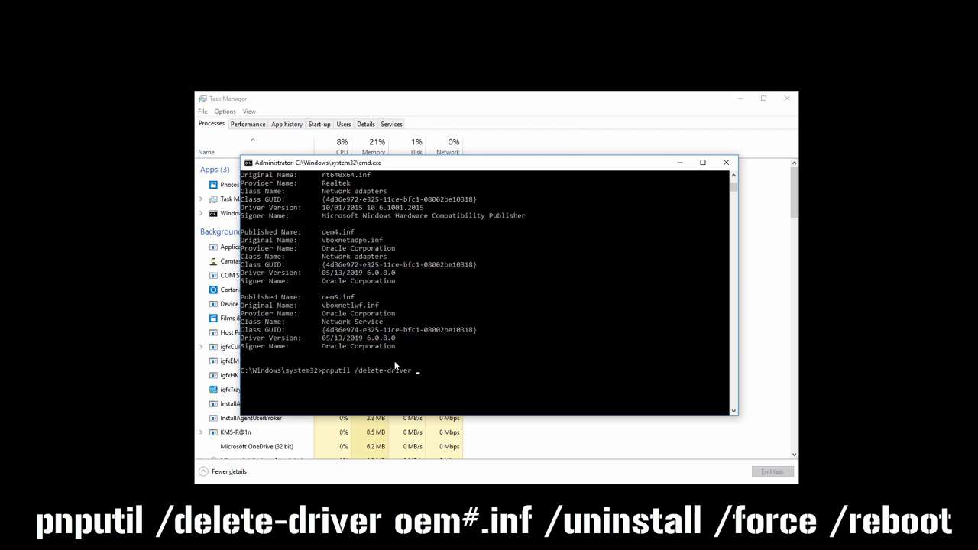
{"action": "type", "text": "oem13.inf /uninstal"}
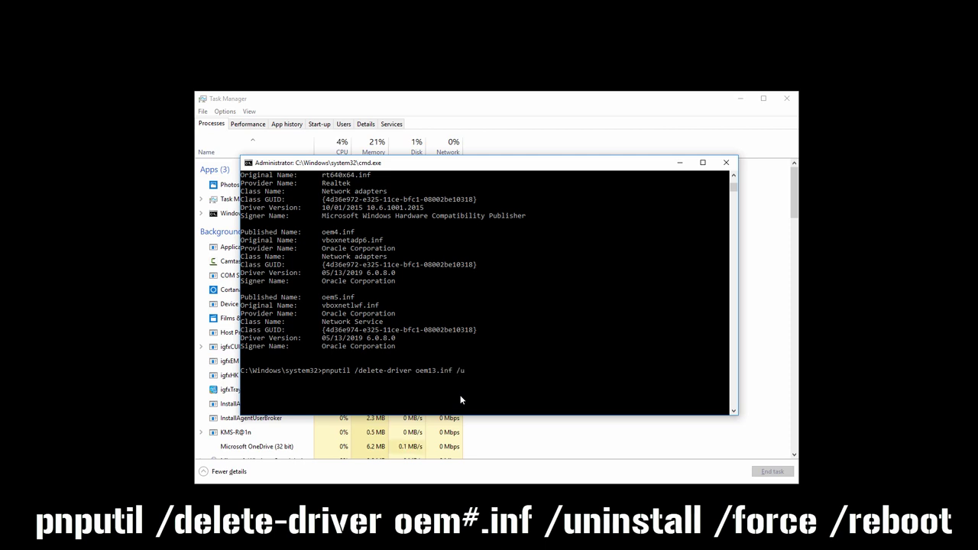
{"action": "type", "text": "l /force /reboot"}
{"action": "key", "text": "Return"}
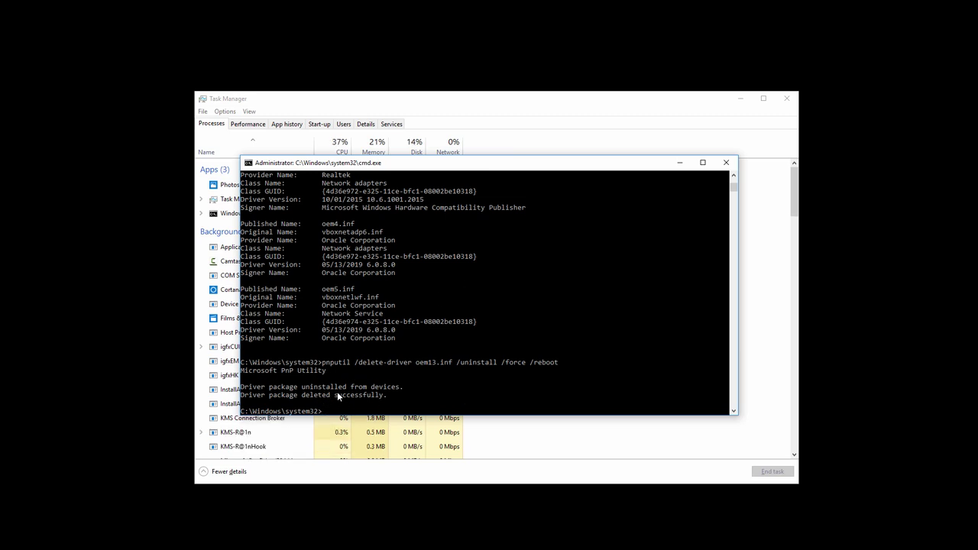
Enter the restart command shutdown -r -t 01 at the elevated prompt.
{"action": "scroll", "coordinate": [337, 391], "scroll_direction": "down", "scroll_amount": 3}
{"action": "type", "text": "shu"}
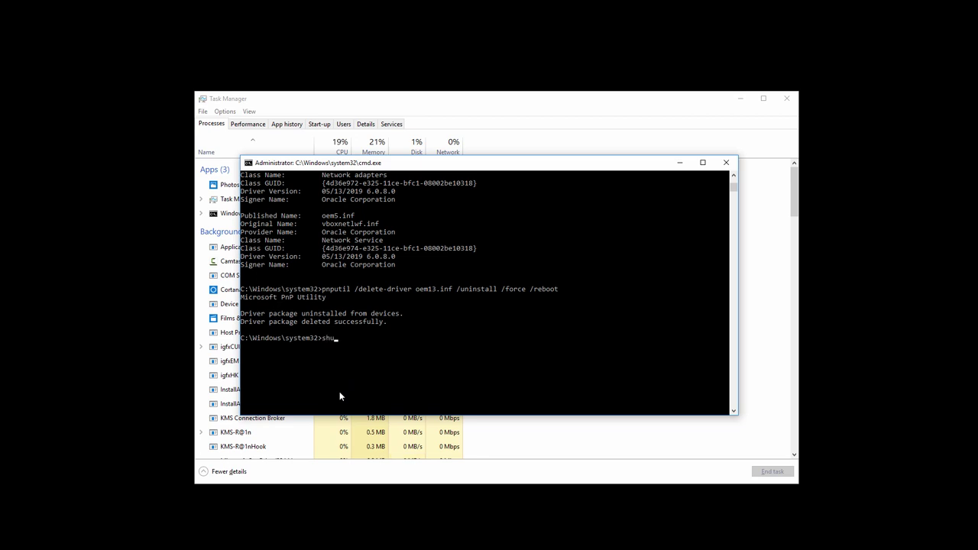
{"action": "type", "text": "tdown"}
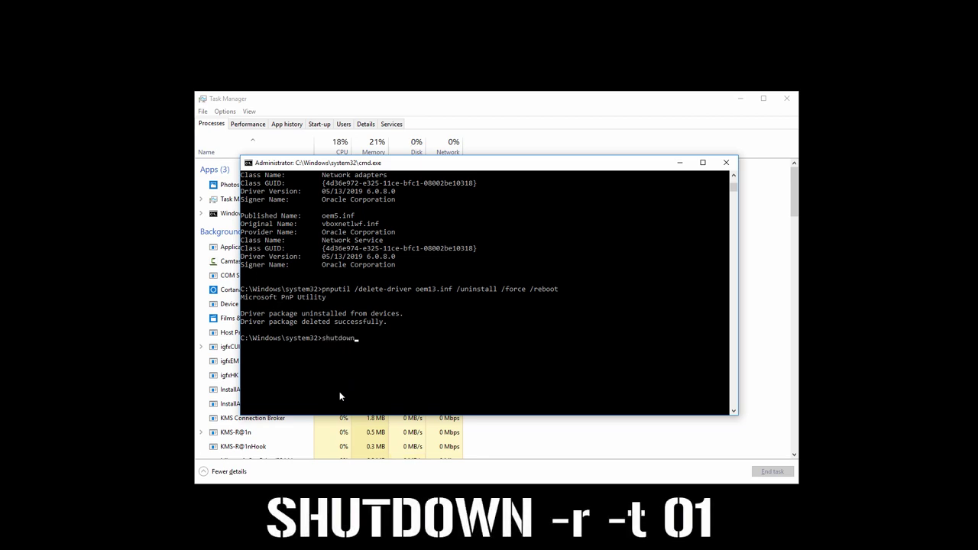
{"action": "type", "text": " -r -t 01"}
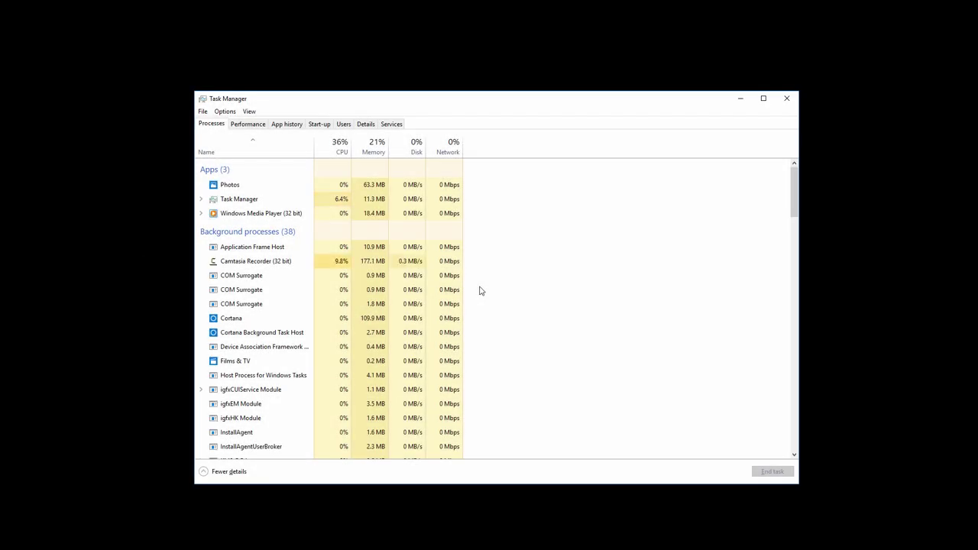
Open the Services console from Task Manager's services list, reposition its window and enlarge it.
{"action": "left_click", "coordinate": [391, 126]}
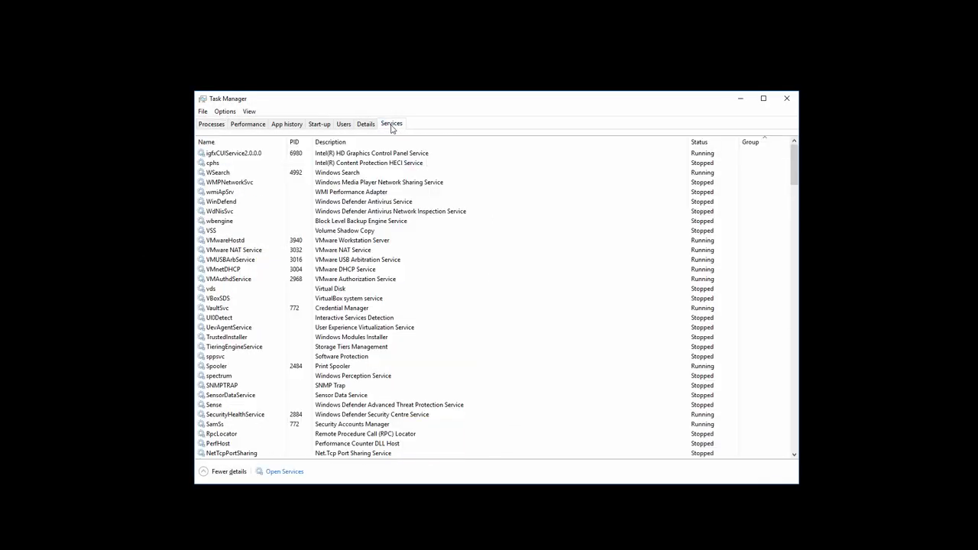
{"action": "left_click", "coordinate": [283, 473]}
{"action": "left_click_drag", "start_coordinate": [617, 116], "coordinate": [438, 113]}
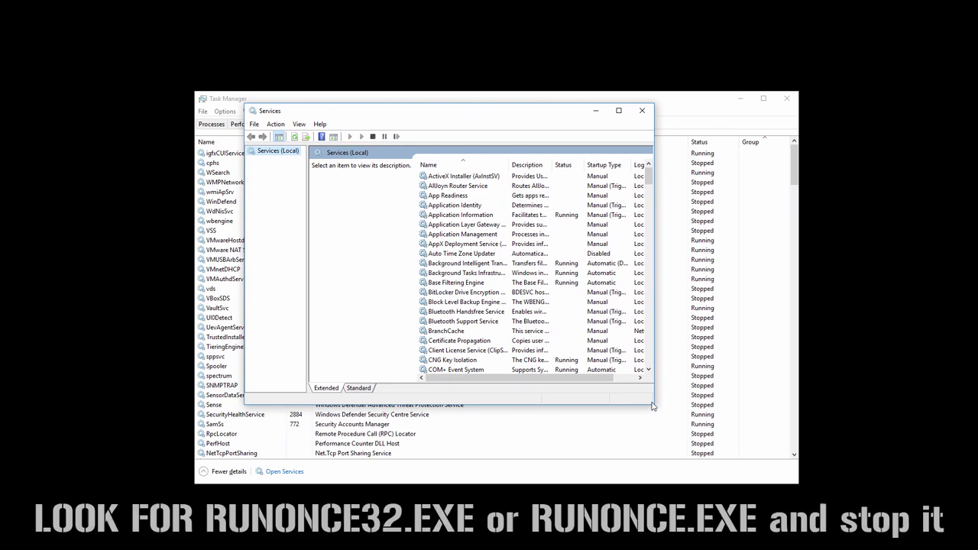
{"action": "left_click_drag", "start_coordinate": [655, 408], "coordinate": [715, 458]}
Look through the local services list for runonce32.exe or runonce.exe.
{"action": "scroll", "coordinate": [500, 308], "scroll_direction": "down", "scroll_amount": 2}
{"action": "scroll", "coordinate": [443, 363], "scroll_direction": "down", "scroll_amount": 20}
{"action": "scroll", "coordinate": [461, 376], "scroll_direction": "up", "scroll_amount": 15}
{"action": "scroll", "coordinate": [457, 375], "scroll_direction": "down", "scroll_amount": 6}
{"action": "scroll", "coordinate": [457, 376], "scroll_direction": "down", "scroll_amount": 20}
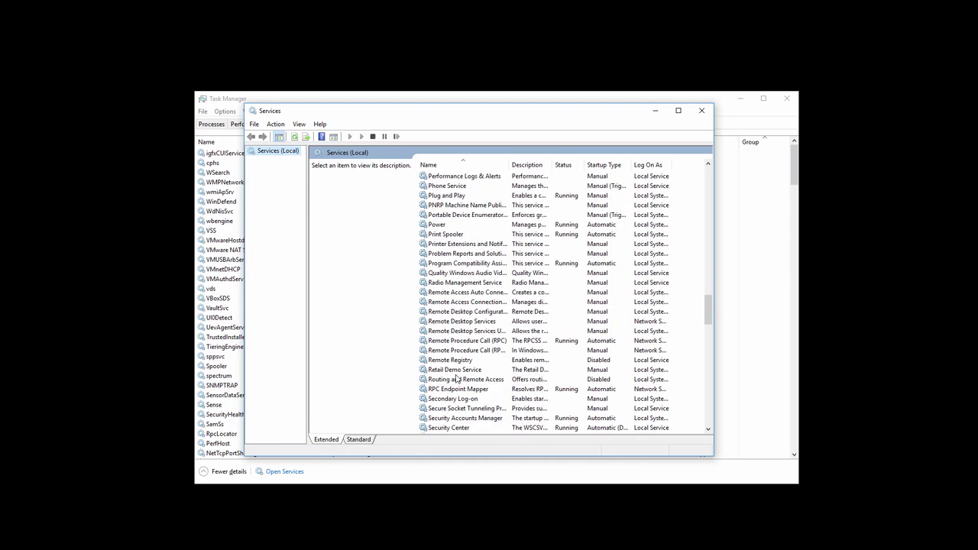
{"action": "scroll", "coordinate": [457, 378], "scroll_direction": "down", "scroll_amount": 2}
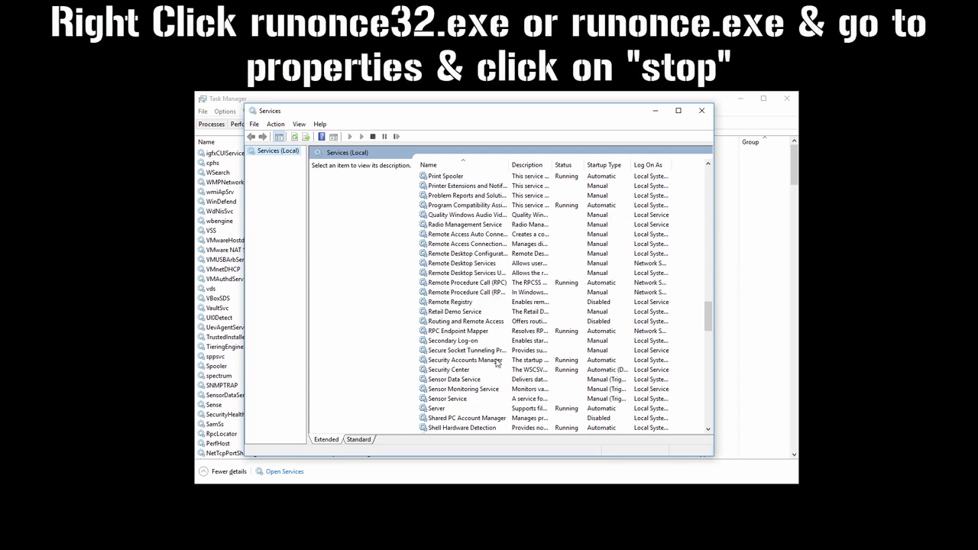